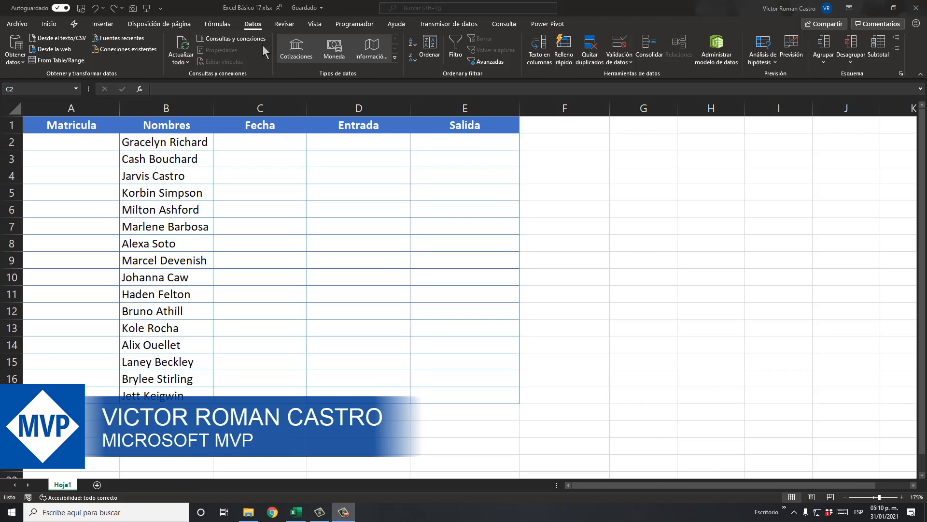
- Examine the value types that data validation can allow for cell C2, and close the settings without changes
{"action": "left_click", "coordinate": [248, 30]}
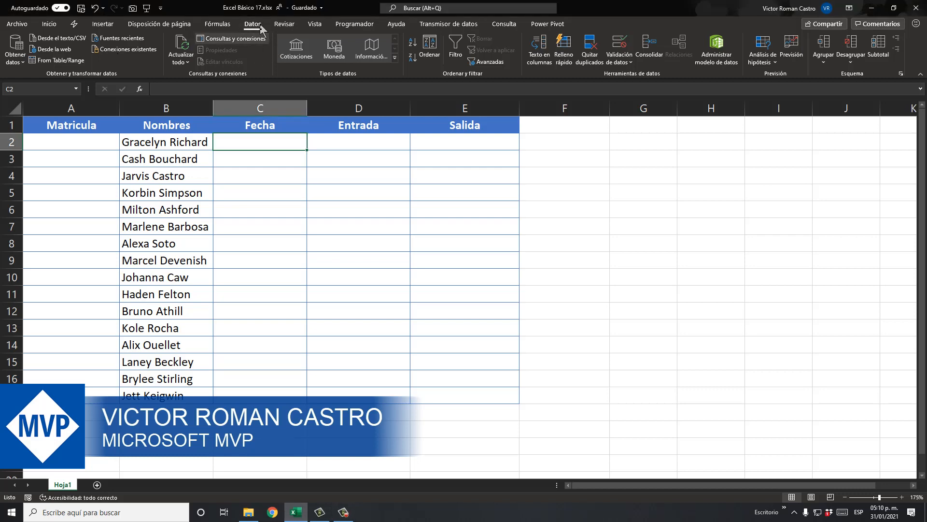
{"action": "left_click", "coordinate": [624, 45]}
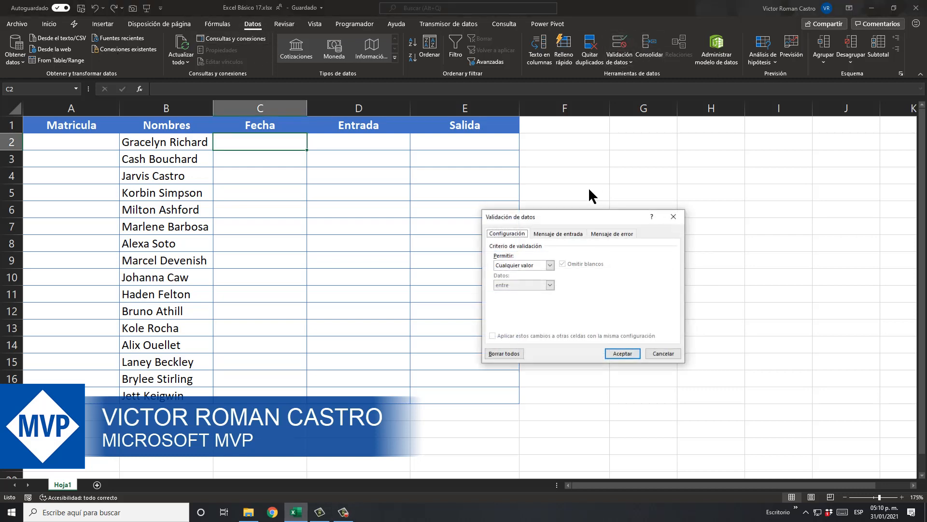
{"action": "left_click", "coordinate": [551, 265]}
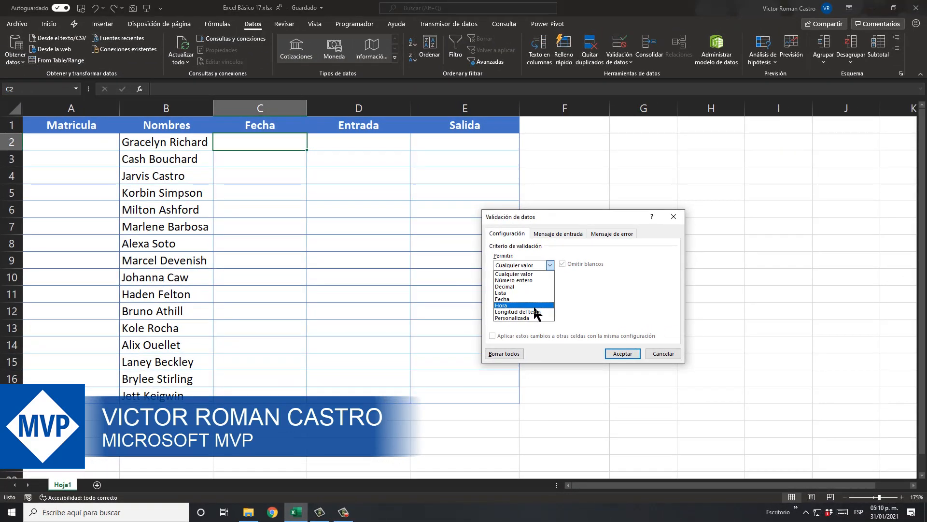
{"action": "left_click", "coordinate": [663, 353]}
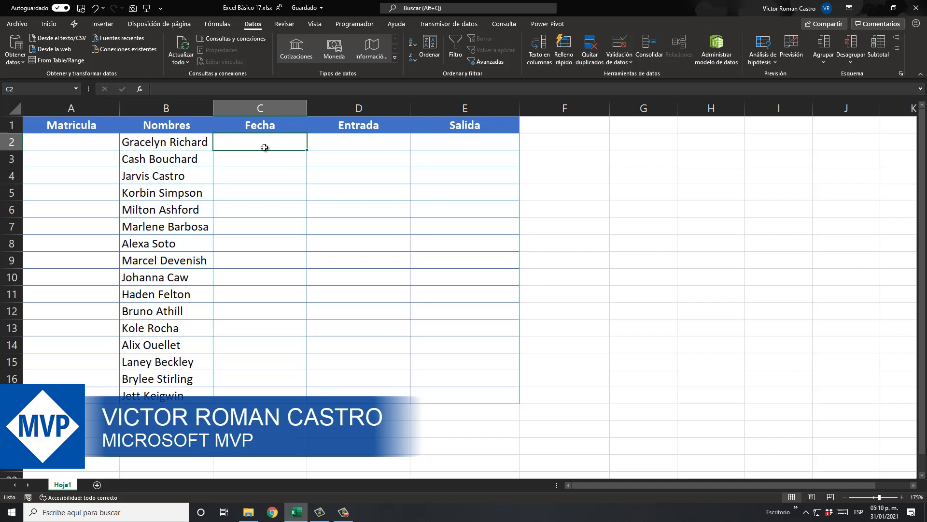
{"action": "left_click_drag", "start_coordinate": [264, 147], "coordinate": [284, 393]}
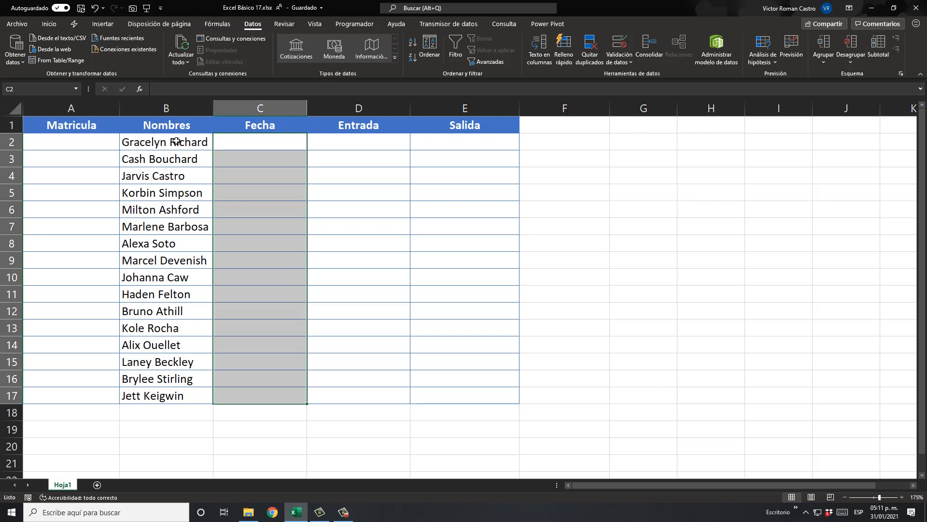
{"action": "left_click_drag", "start_coordinate": [176, 141], "coordinate": [165, 406]}
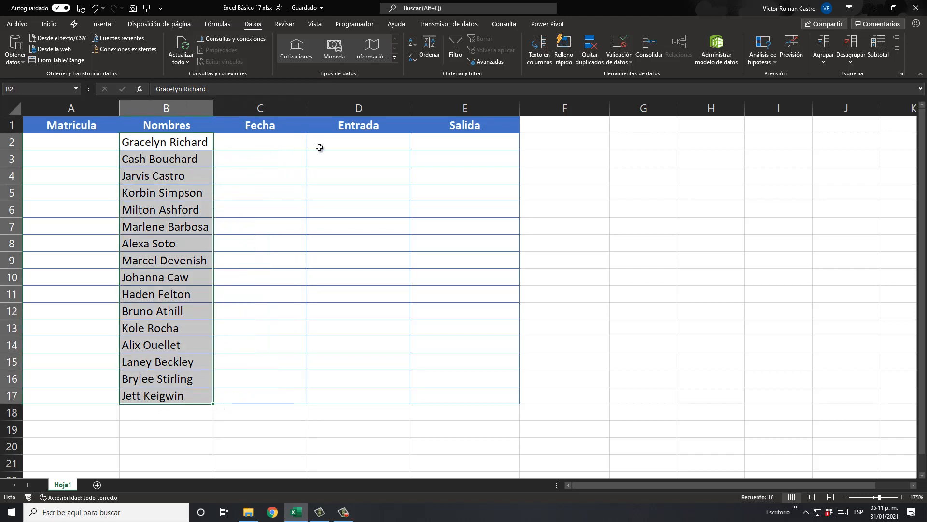
{"action": "left_click_drag", "start_coordinate": [257, 145], "coordinate": [341, 148]}
{"action": "left_click", "coordinate": [267, 145]}
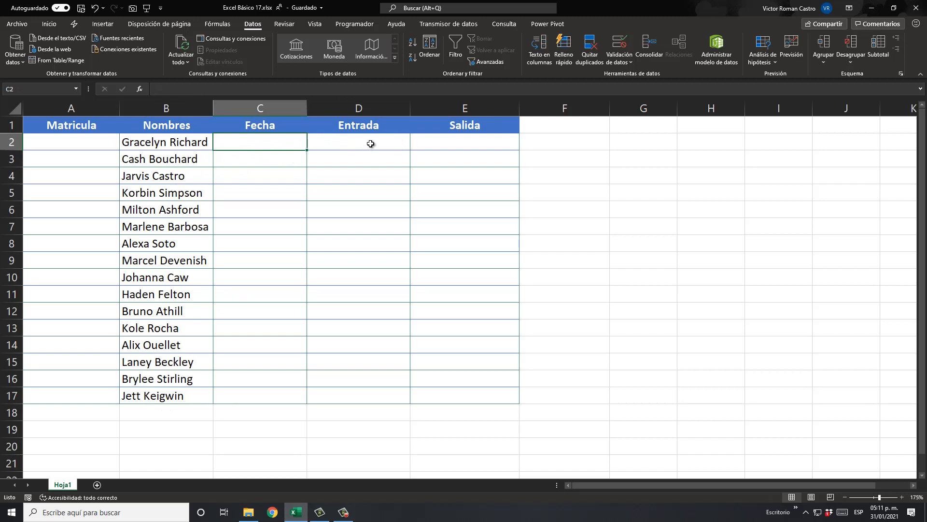
{"action": "left_click", "coordinate": [365, 126]}
{"action": "left_click", "coordinate": [468, 124]}
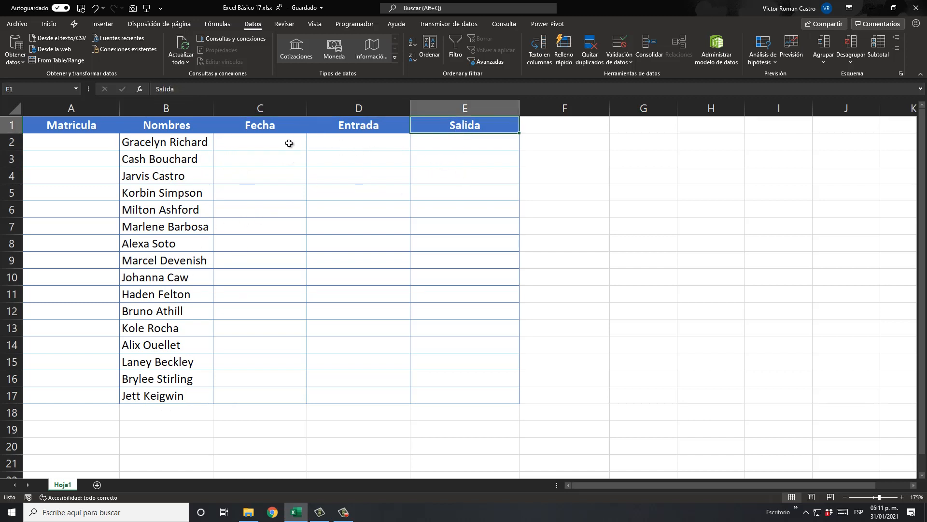
{"action": "left_click_drag", "start_coordinate": [248, 145], "coordinate": [273, 143]}
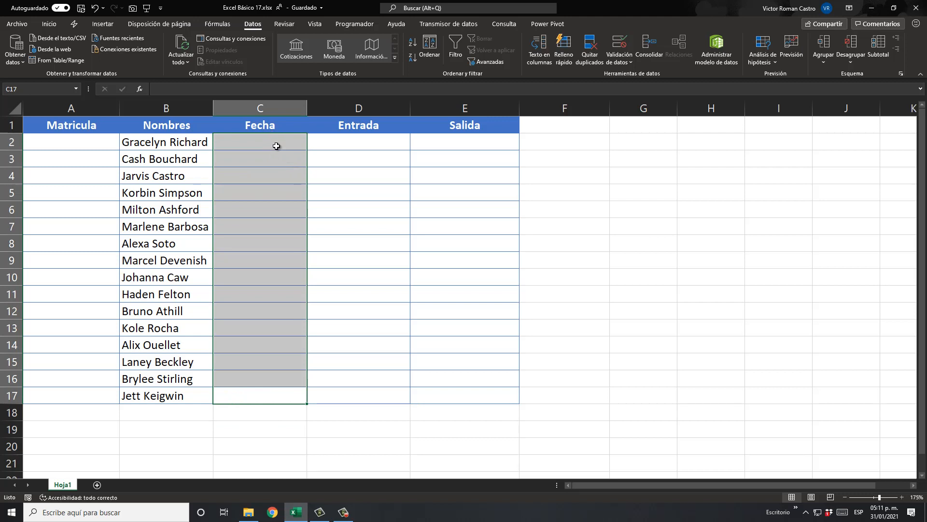
- Set up data validation on the Fecha cells C2:C17 so that only dates (Fecha) are allowed
{"action": "left_click_drag", "start_coordinate": [273, 144], "coordinate": [246, 397]}
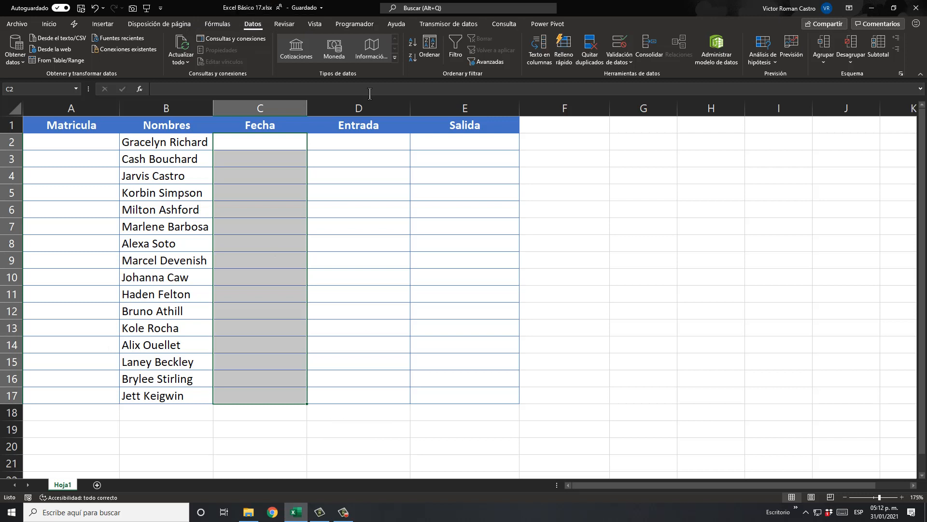
{"action": "left_click", "coordinate": [622, 37]}
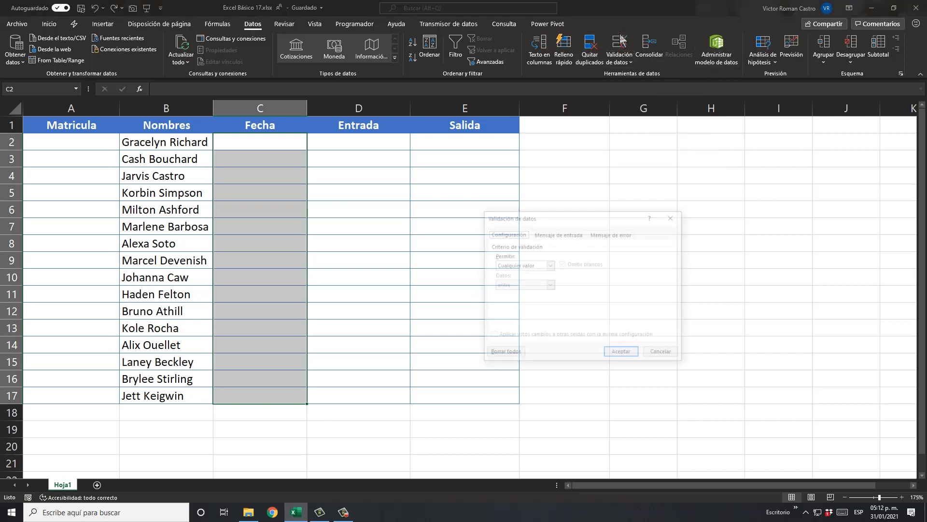
{"action": "left_click_drag", "start_coordinate": [575, 211], "coordinate": [558, 156]}
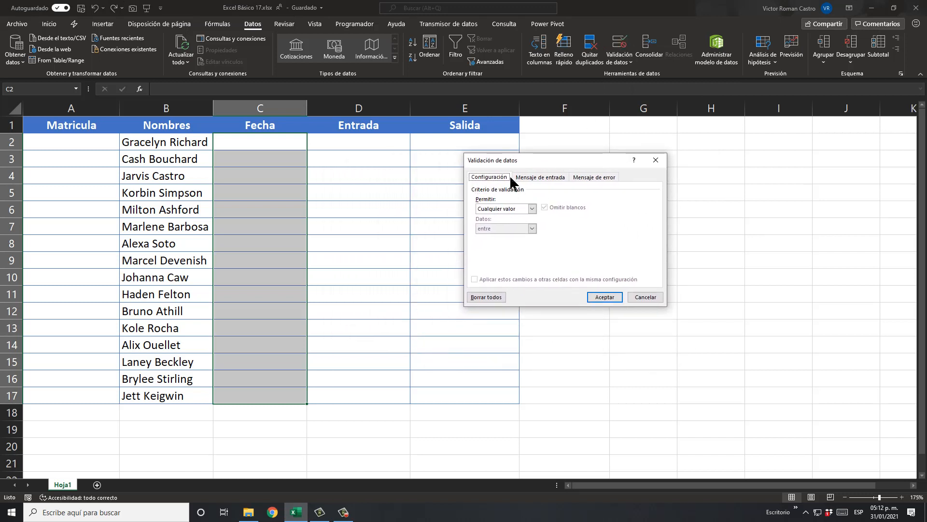
{"action": "left_click", "coordinate": [556, 177]}
{"action": "left_click", "coordinate": [584, 178]}
{"action": "left_click", "coordinate": [521, 178]}
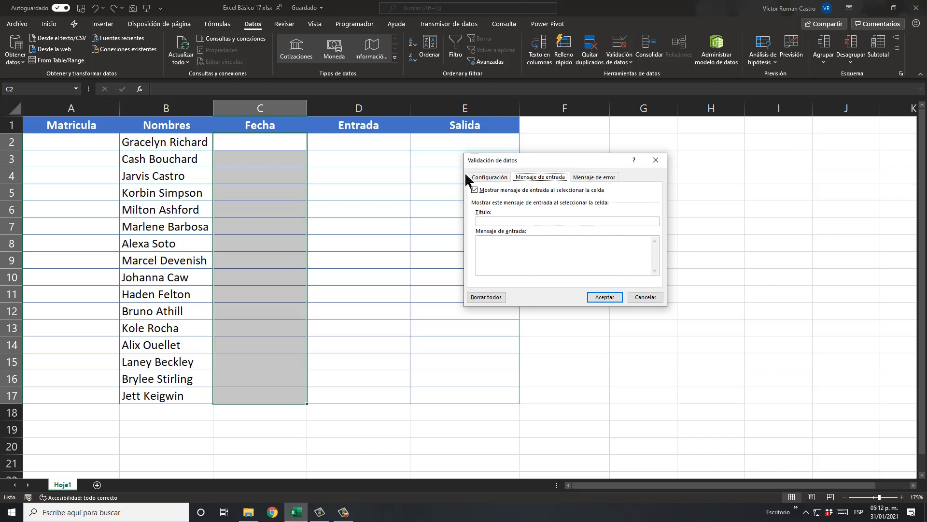
{"action": "left_click", "coordinate": [494, 177]}
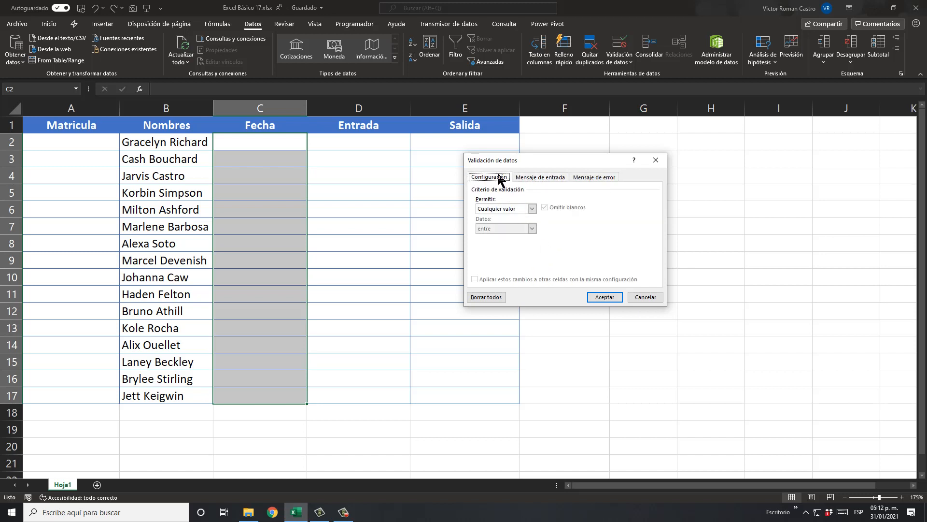
{"action": "left_click", "coordinate": [532, 209]}
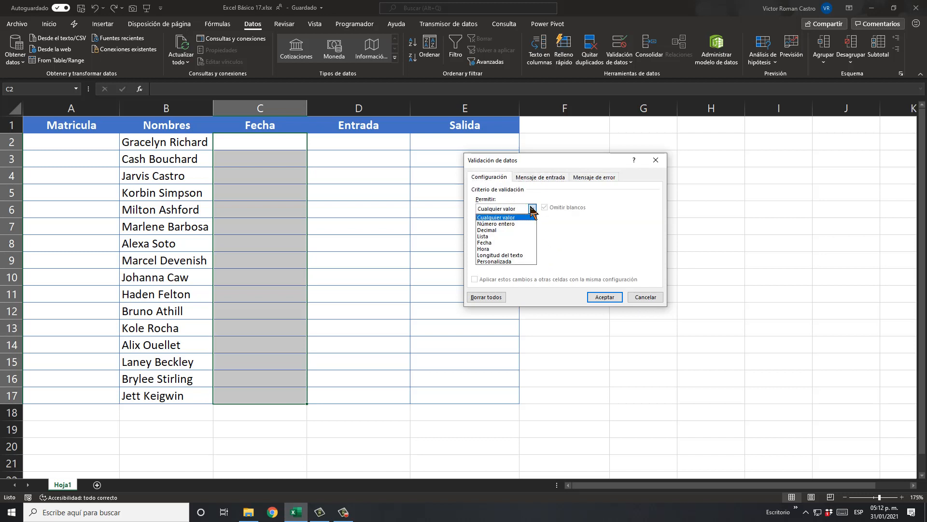
{"action": "left_click", "coordinate": [514, 243]}
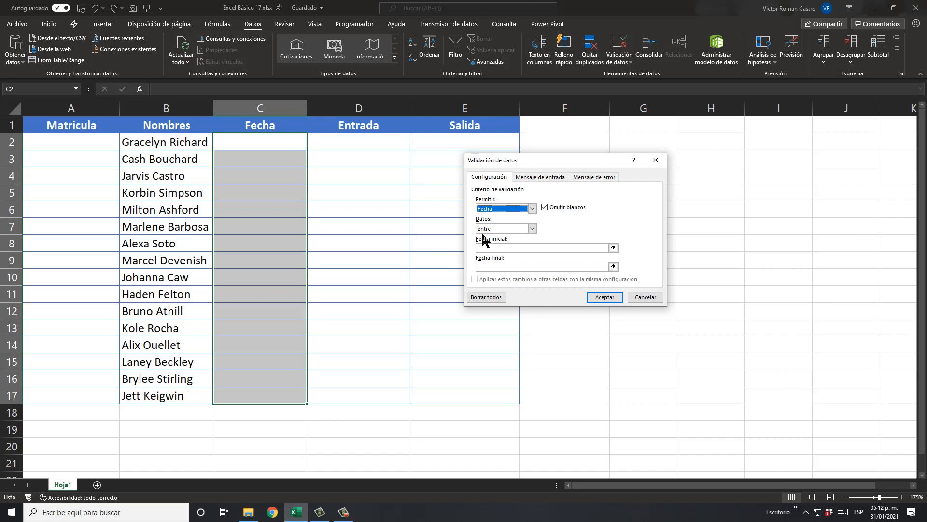
- Limit the allowed dates to between 01/02/2021 as the start date and 28/02/2021 as the end date
{"action": "left_click", "coordinate": [532, 249]}
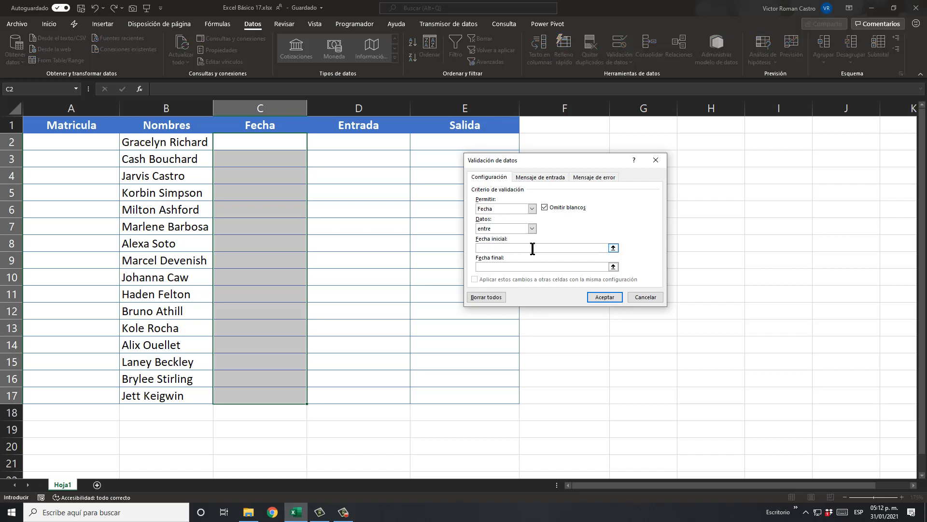
{"action": "type", "text": "01/02/2021"}
{"action": "left_click", "coordinate": [540, 266]}
{"action": "type", "text": "28/02/2021"}
- Add an error alert titled "Error" with the message "La fecha establecida no es del mes de Febrero" and apply the validation
{"action": "left_click", "coordinate": [537, 177]}
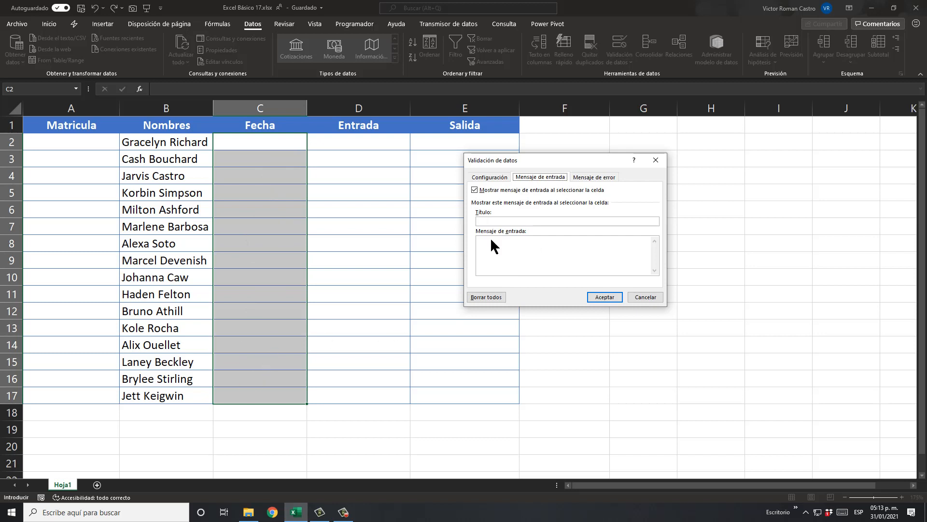
{"action": "left_click", "coordinate": [594, 178]}
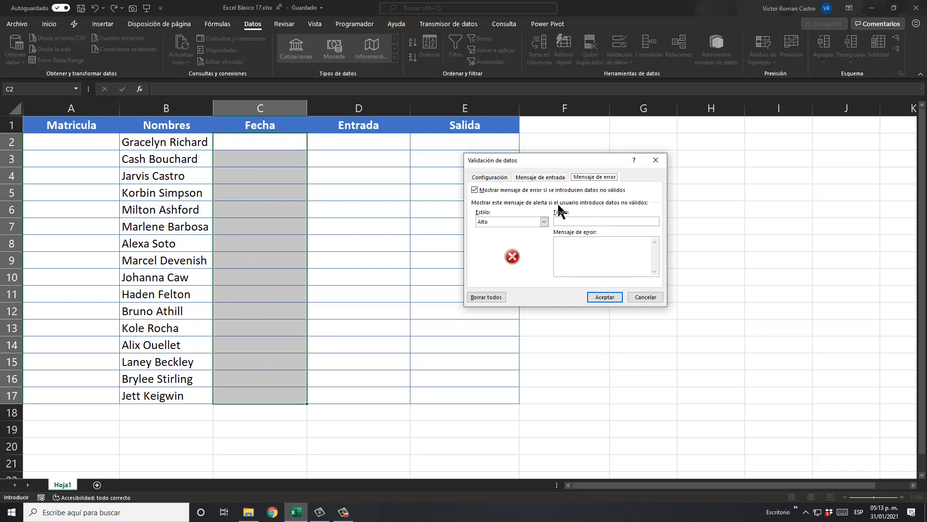
{"action": "left_click", "coordinate": [599, 223]}
{"action": "type", "text": "Error"}
{"action": "left_click", "coordinate": [591, 251]}
{"action": "type", "text": "L"}
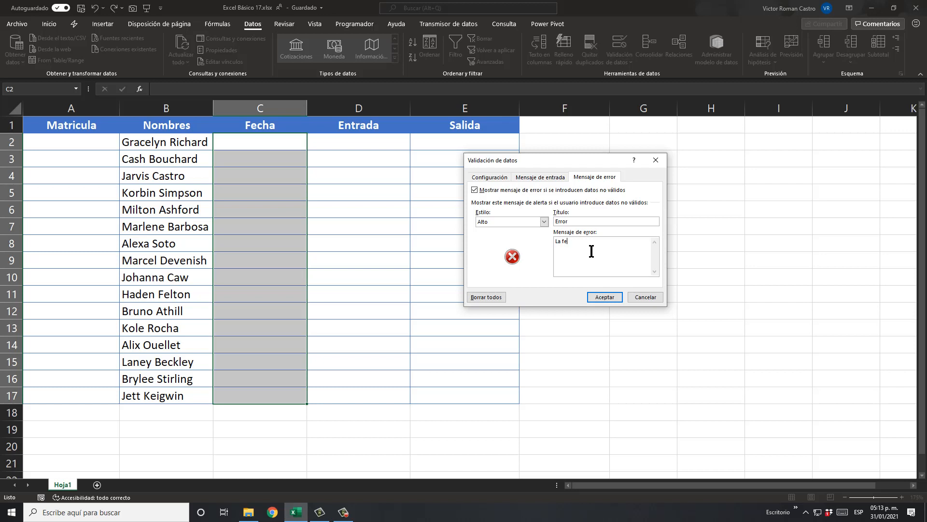
{"action": "type", "text": "a fecha establecida no es del mes de Febrero"}
{"action": "left_click", "coordinate": [604, 298]}
- Enter the date 01/02/2021 in cell C2 of the Fecha column
{"action": "left_click", "coordinate": [237, 141]}
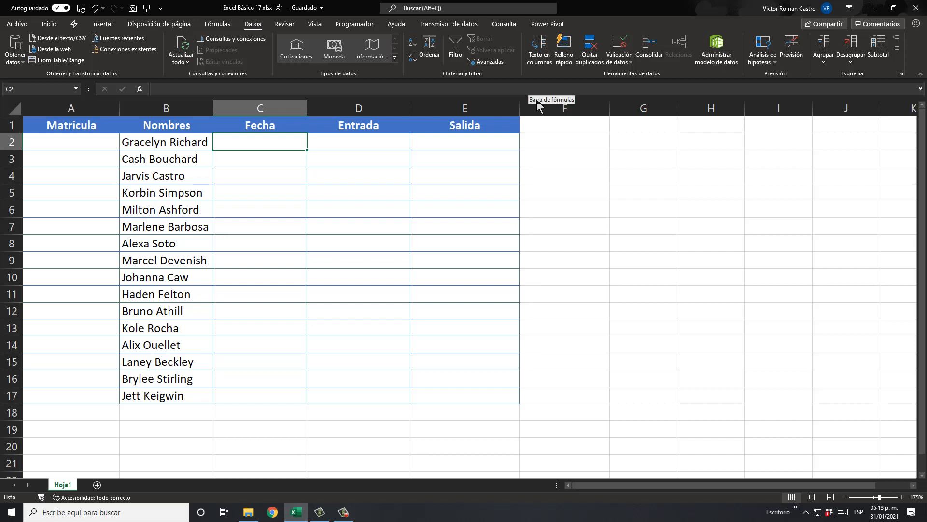
{"action": "type", "text": "01-"}
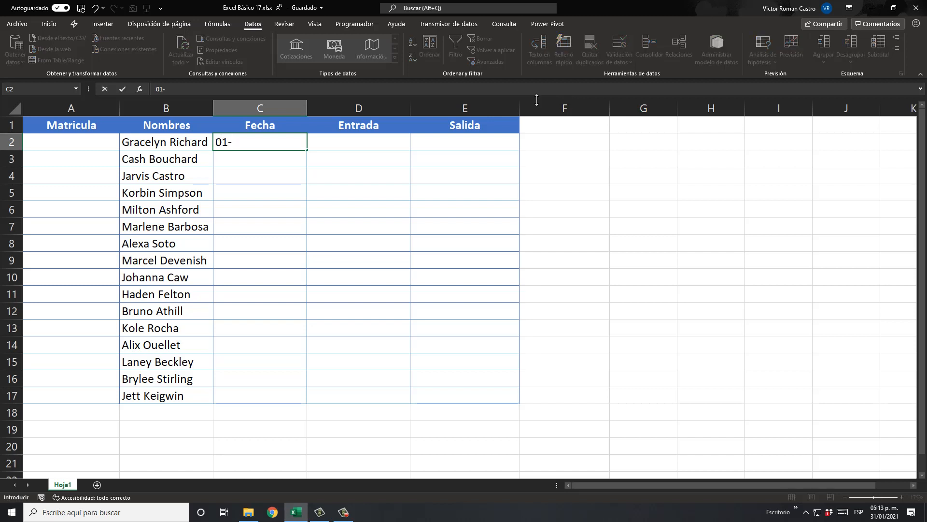
{"action": "type", "text": "02/2020"}
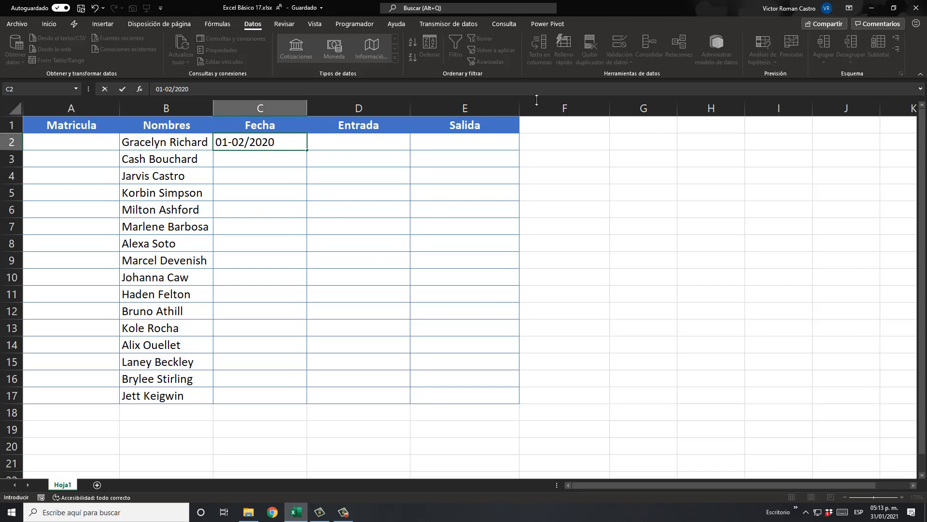
{"action": "key", "text": "BackSpace"}
{"action": "type", "text": "11"}
{"action": "key", "text": "BackSpace"}
{"action": "key", "text": "Return"}
{"action": "key", "text": "Up"}
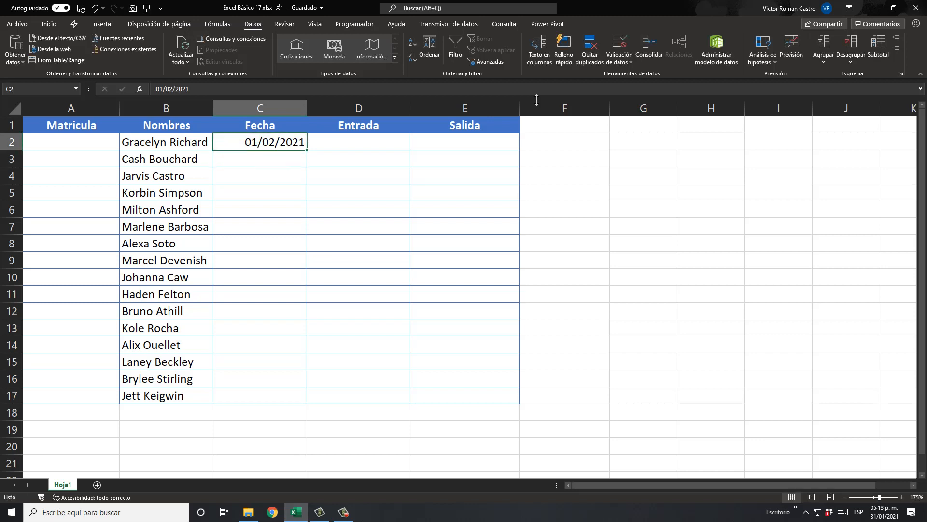
- Try to enter the out-of-range date 25/03/2021 in cell C3 to test the validation, retry it once and cancel the entry
{"action": "key", "text": "Down"}
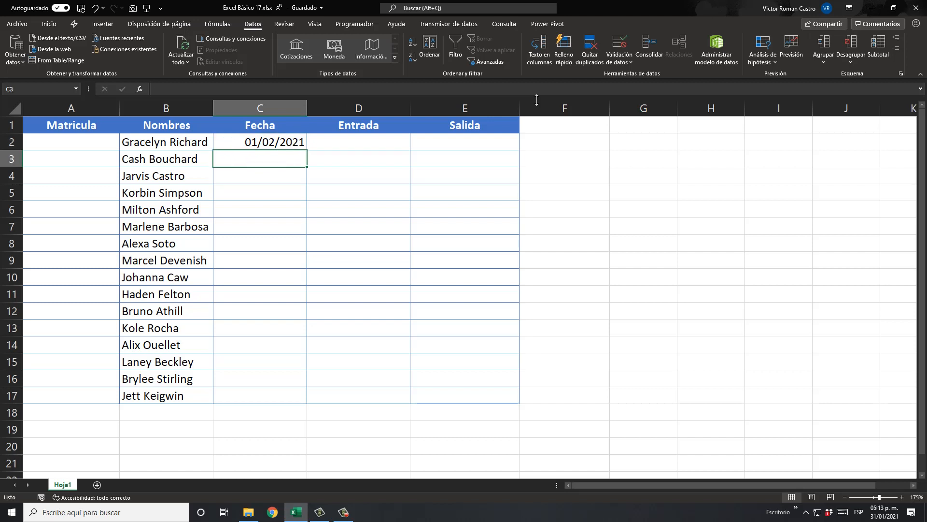
{"action": "type", "text": "25"}
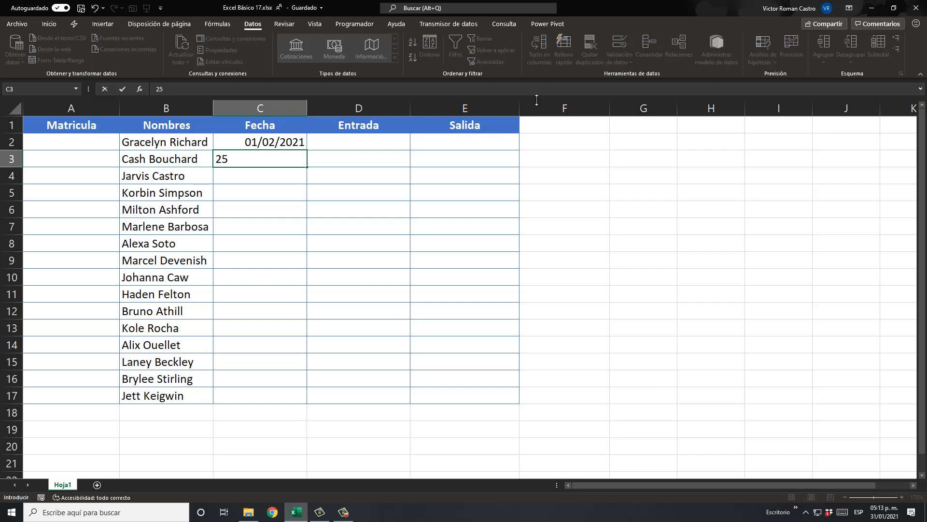
{"action": "type", "text": "/03/2021"}
{"action": "key", "text": "Return"}
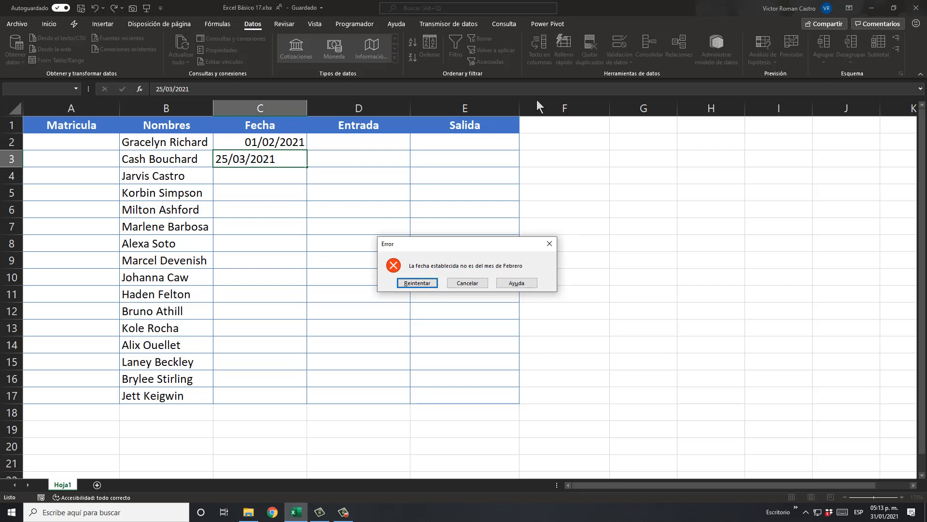
{"action": "left_click", "coordinate": [419, 285]}
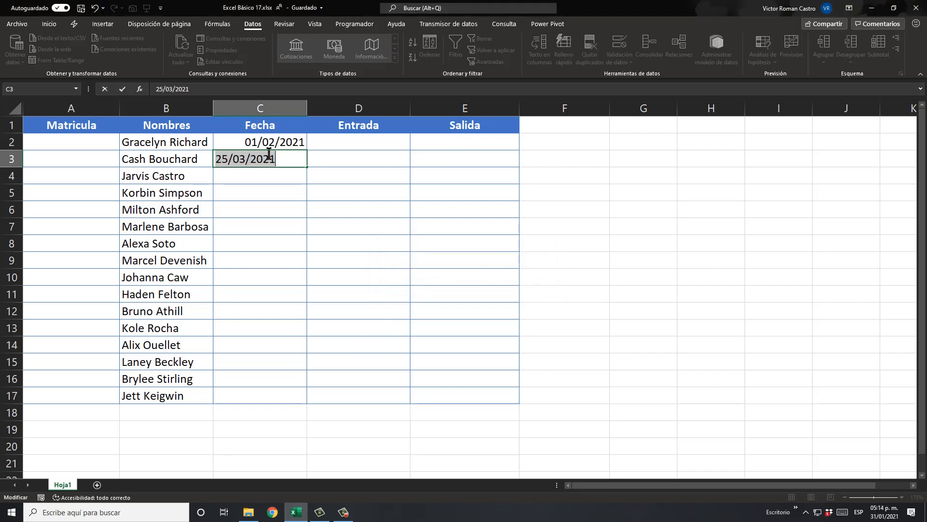
{"action": "key", "text": "Return"}
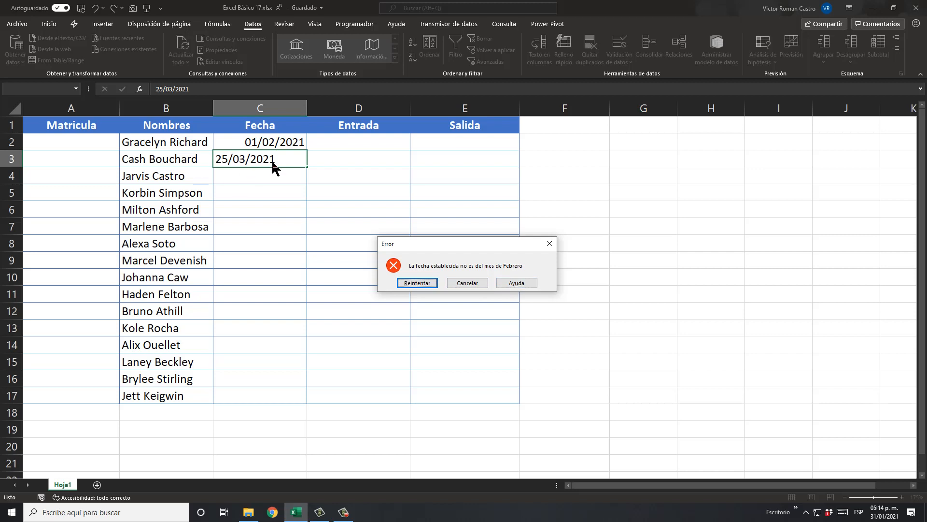
{"action": "key", "text": "Escape"}
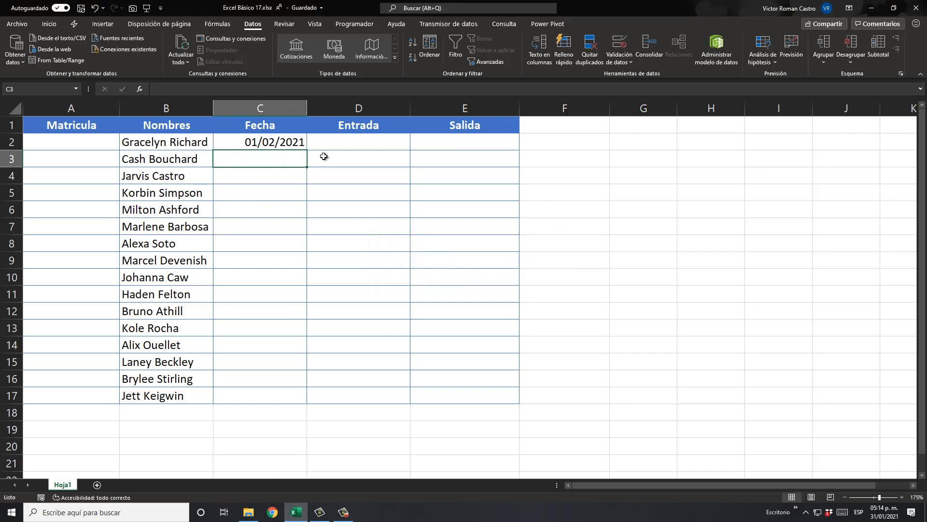
- Enter the dates 22/02/2021 in cell C3 and 10/02/2021 in cell C4
{"action": "type", "text": "22/02/"}
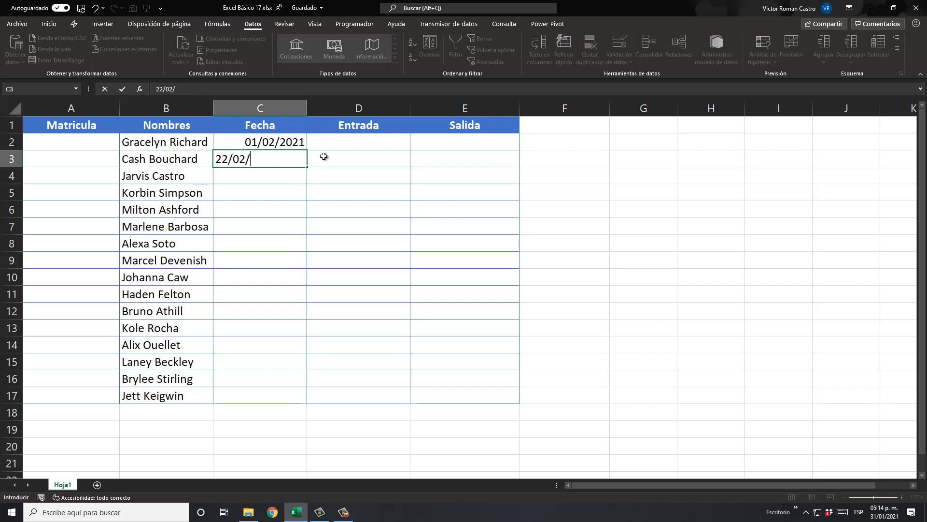
{"action": "type", "text": "2021"}
{"action": "key", "text": "Return"}
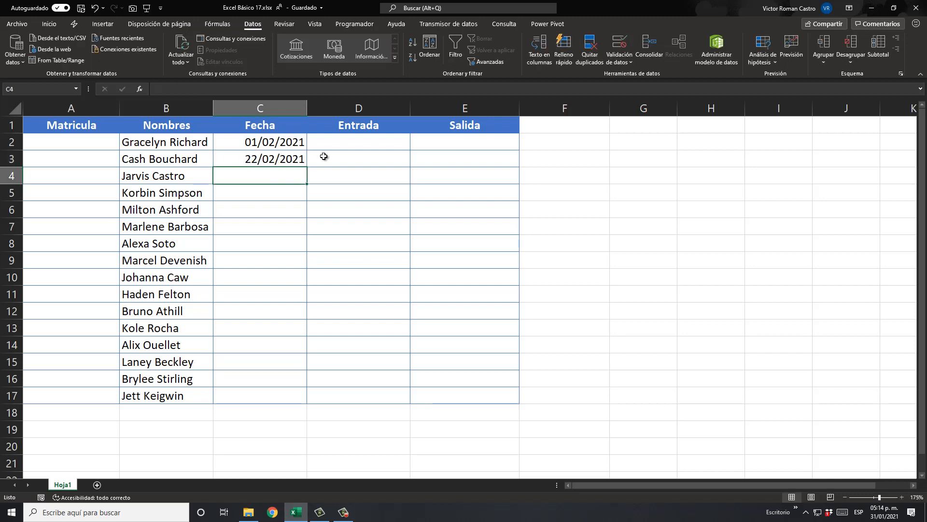
{"action": "type", "text": "10/"}
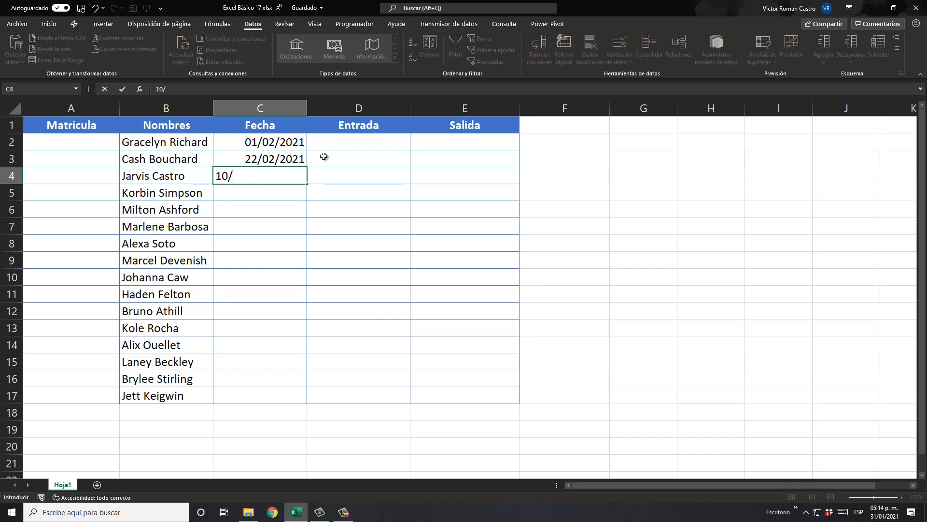
{"action": "type", "text": "02/2021"}
{"action": "key", "text": "Return"}
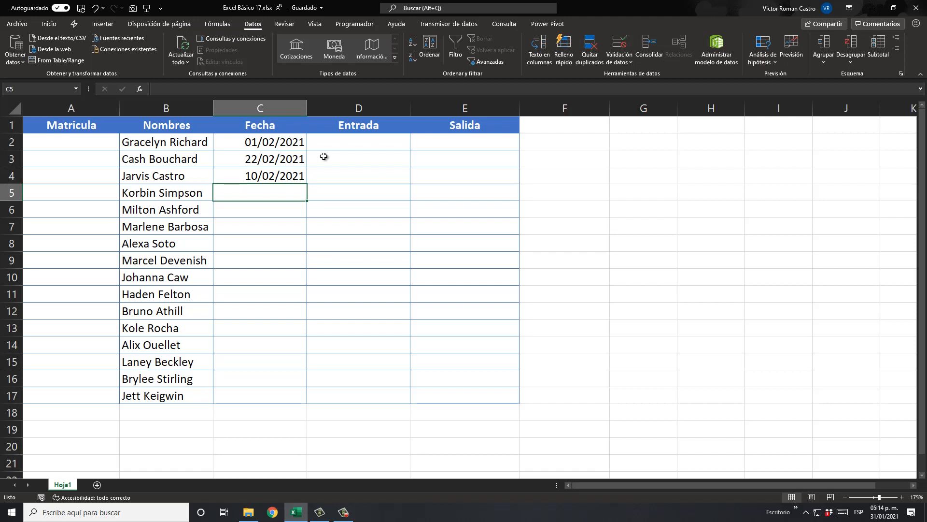
- Try the out-of-range date 10-02-2020 in cell C5 to test the validation, and correct the entry to 10-02-2021
{"action": "type", "text": "10-"}
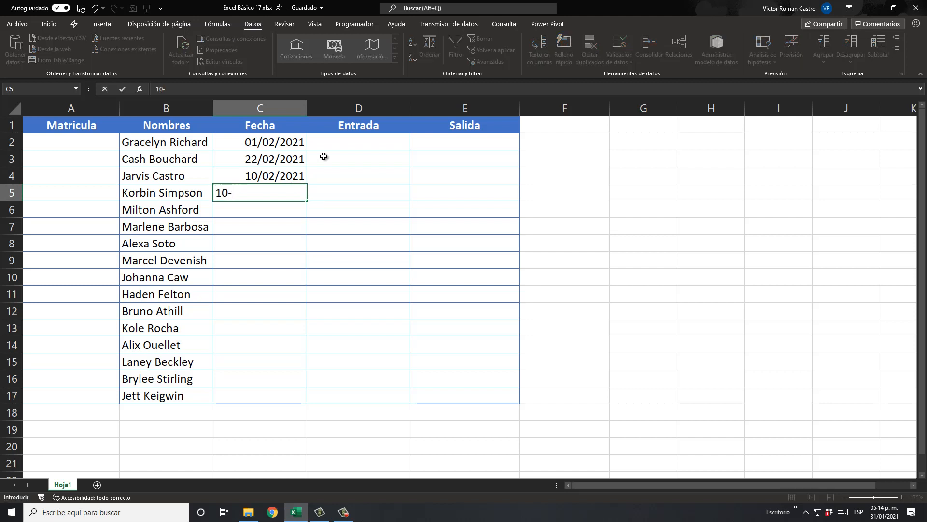
{"action": "type", "text": "02-2020"}
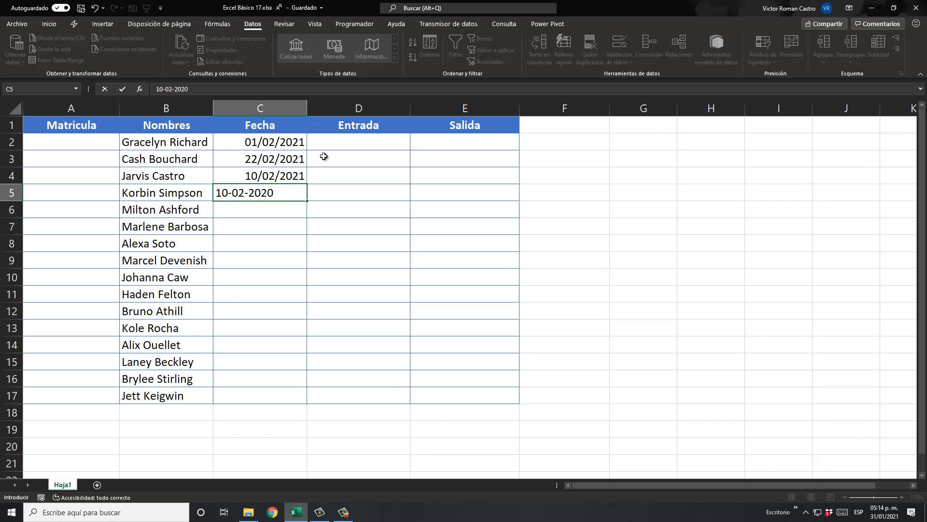
{"action": "key", "text": "Return"}
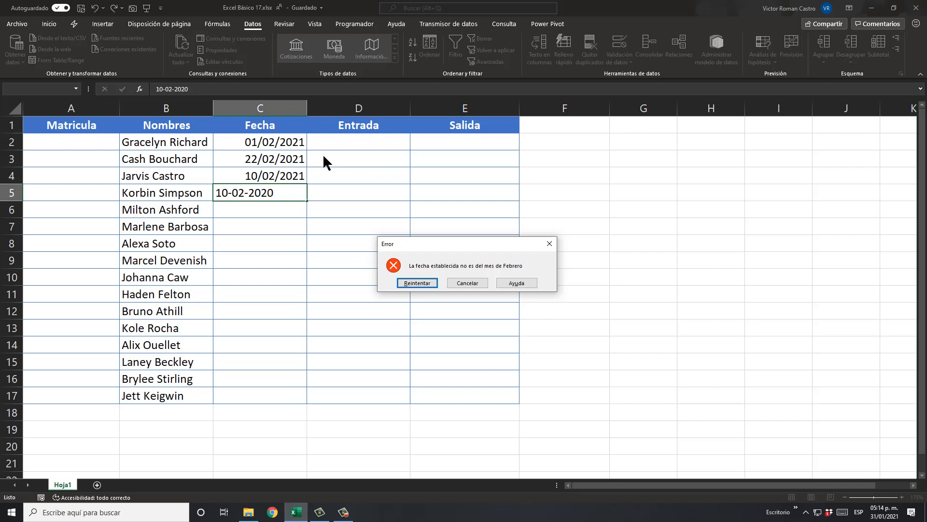
{"action": "key", "text": "Return"}
{"action": "key", "text": "End"}
{"action": "key", "text": "BackSpace"}
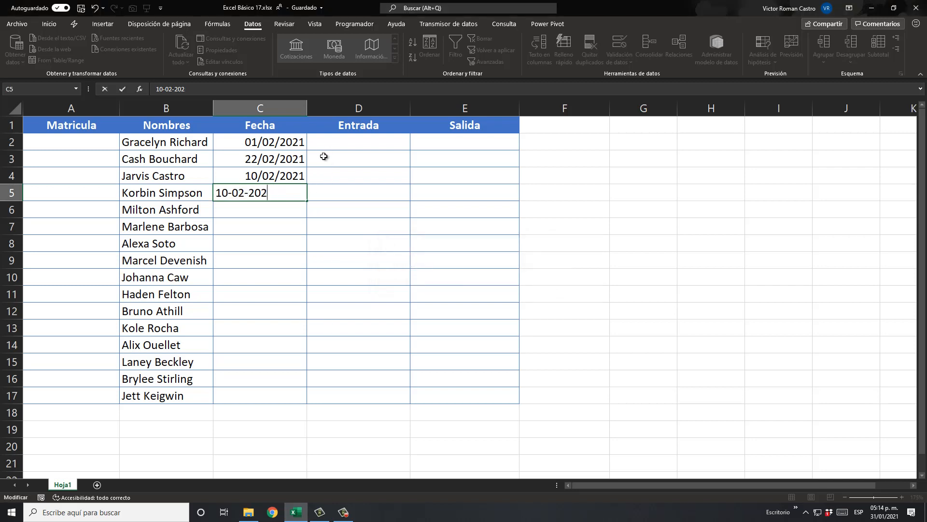
{"action": "type", "text": "1"}
{"action": "key", "text": "Return"}
{"action": "key", "text": "Up"}
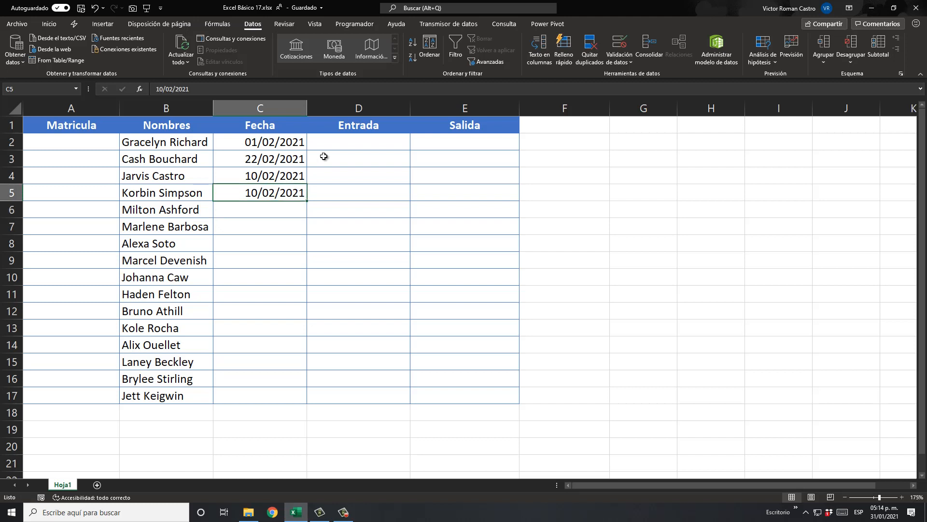
- Enter the date 11/02/2021 in cell C6 of the Fecha column
{"action": "key", "text": "Down"}
{"action": "key", "text": "Down"}
{"action": "key", "text": "Down"}
{"action": "key", "text": "Down"}
{"action": "key", "text": "Down"}
{"action": "key", "text": "Up"}
{"action": "key", "text": "Up"}
{"action": "key", "text": "Up"}
{"action": "key", "text": "Up"}
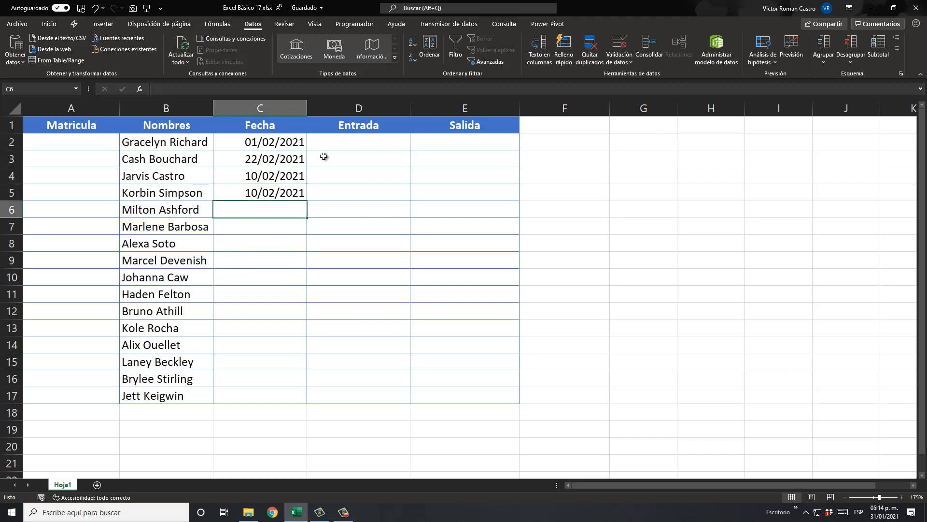
{"action": "type", "text": "11+"}
{"action": "type", "text": "02-"}
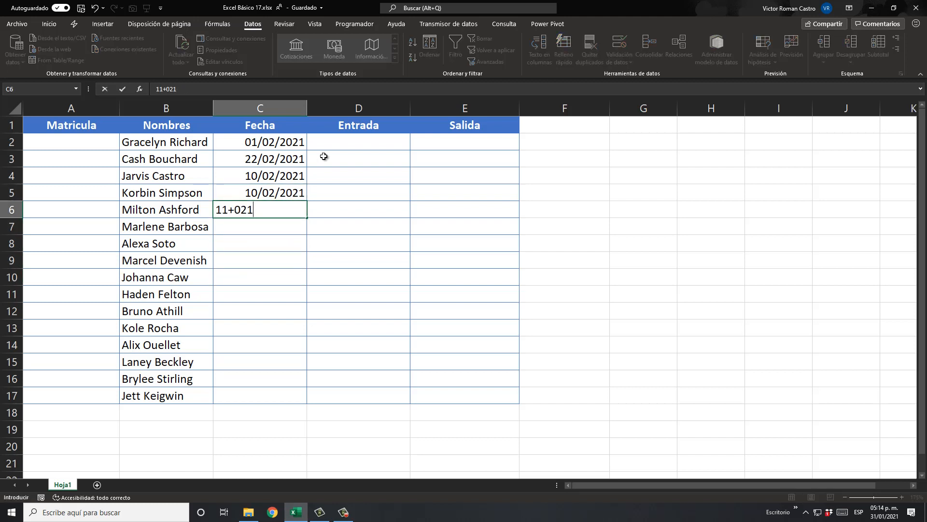
{"action": "key", "text": "BackSpace"}
{"action": "key", "text": "BackSpace"}
{"action": "key", "text": "BackSpace"}
{"action": "key", "text": "BackSpace"}
{"action": "type", "text": "/02/2021"}
{"action": "key", "text": "Return"}
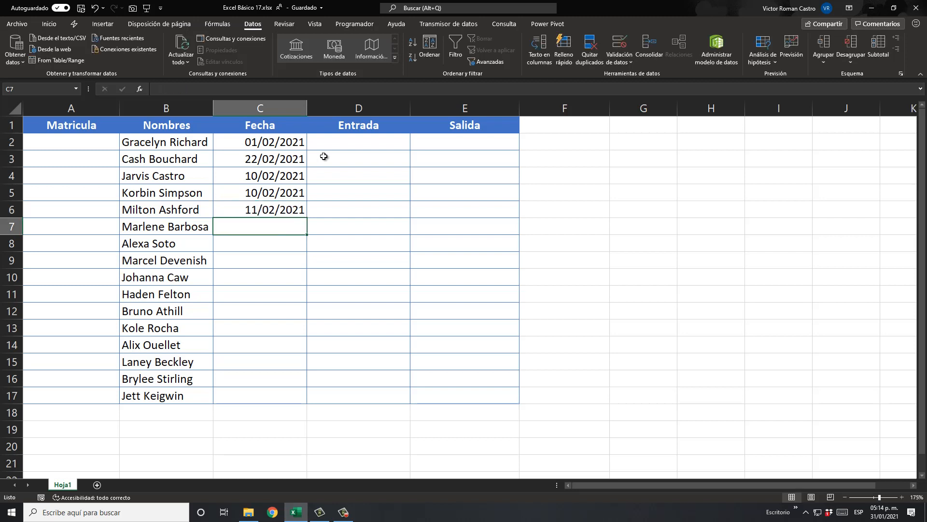
{"action": "key", "text": "Down"}
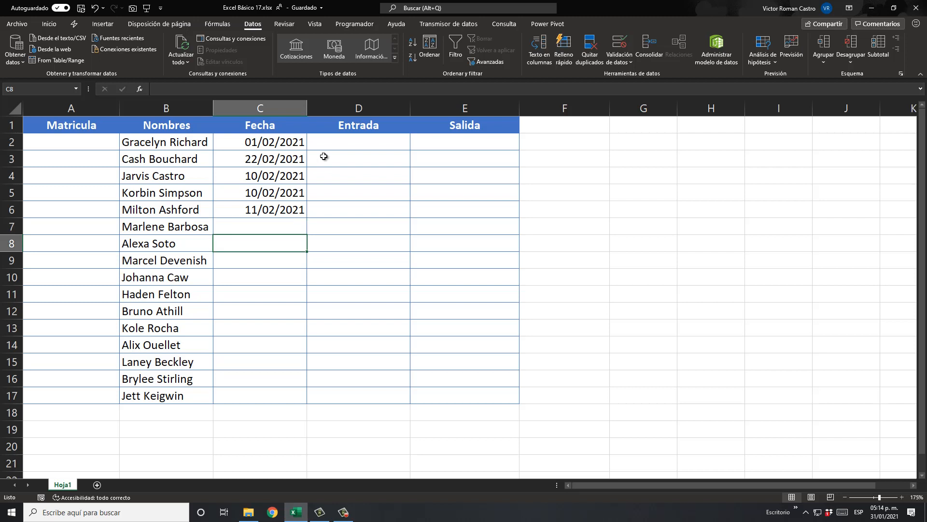
{"action": "key", "text": "Up"}
{"action": "key", "text": "Up"}
{"action": "key", "text": "ctrl+c"}
{"action": "key", "text": "shift+Down"}
{"action": "key", "text": "shift+Down"}
{"action": "key", "text": "shift+Down"}
{"action": "key", "text": "shift+Down"}
{"action": "key", "text": "shift+Down"}
{"action": "key", "text": "shift+Down"}
{"action": "key", "text": "shift+Down"}
{"action": "key", "text": "shift+Down"}
{"action": "key", "text": "shift+Down"}
{"action": "key", "text": "shift+Down"}
{"action": "key", "text": "shift+Down"}
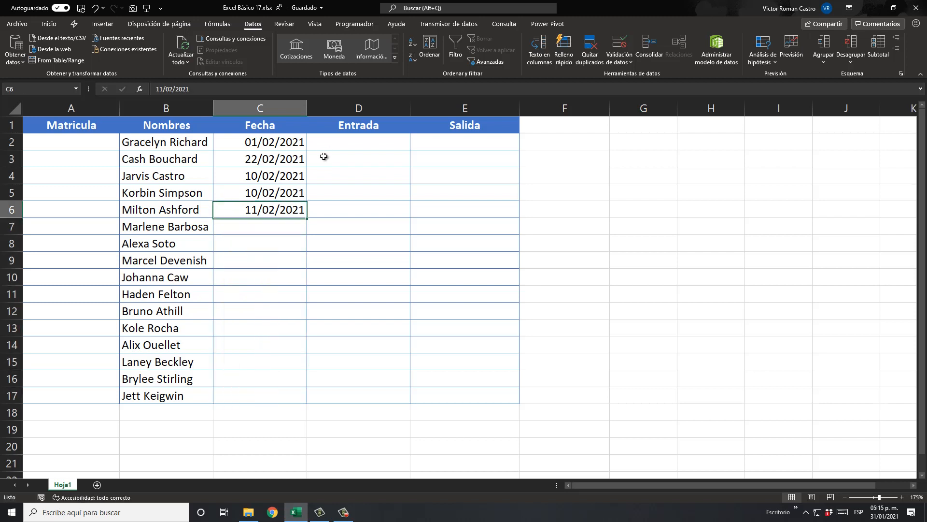
{"action": "key", "text": "Up"}
{"action": "key", "text": "Up"}
{"action": "key", "text": "Up"}
{"action": "key", "text": "Up"}
{"action": "key", "text": "Up"}
{"action": "key", "text": "Right"}
{"action": "key", "text": "Down"}
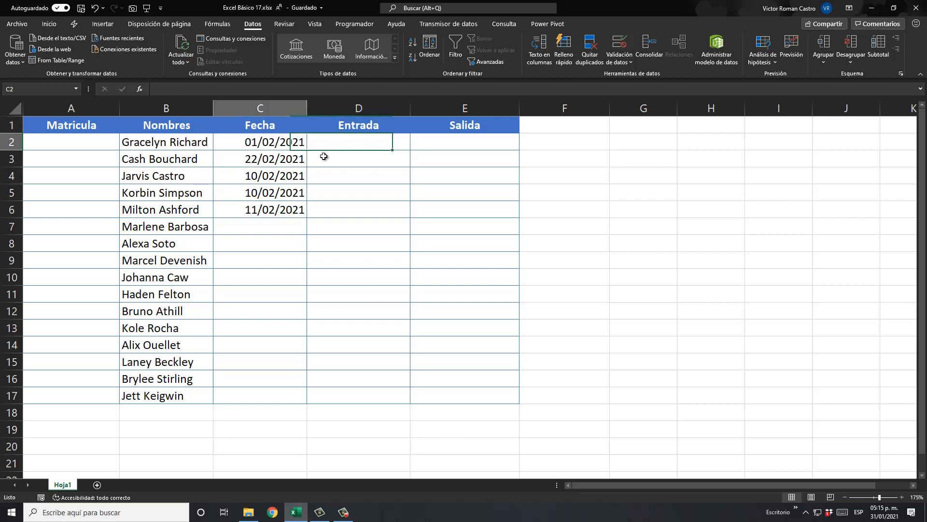
{"action": "key", "text": "shift+Down"}
{"action": "key", "text": "shift+Down"}
{"action": "key", "text": "shift+Down"}
{"action": "key", "text": "shift+Down"}
{"action": "key", "text": "shift+Down"}
{"action": "key", "text": "shift+Down"}
{"action": "key", "text": "shift+Down"}
{"action": "key", "text": "shift+Down"}
{"action": "key", "text": "shift+Down"}
{"action": "key", "text": "shift+Down"}
{"action": "key", "text": "shift+Down"}
{"action": "key", "text": "shift+Down"}
{"action": "key", "text": "shift+Down"}
{"action": "key", "text": "shift+Down"}
{"action": "key", "text": "shift+Down"}
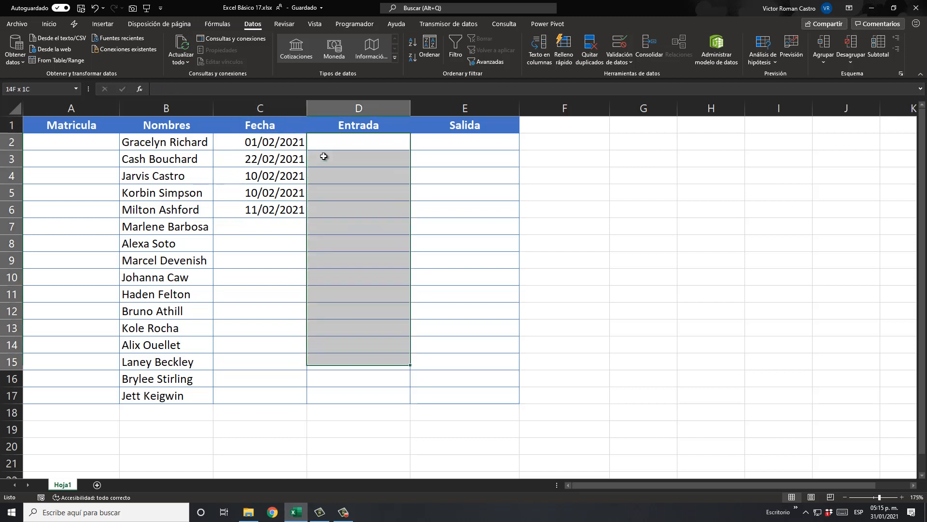
{"action": "key", "text": "Up"}
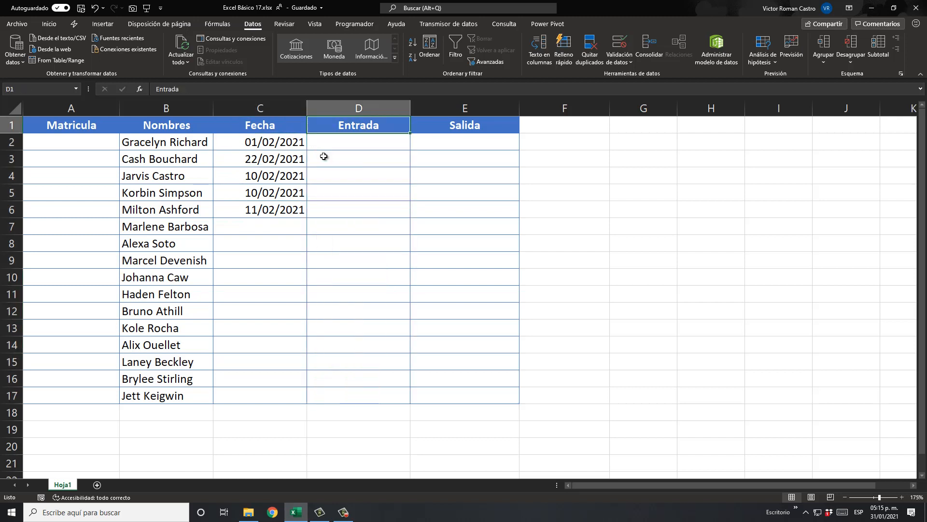
- Copy the date in cell C6 down through cell C17 to fill the rest of the Fecha column
{"action": "key", "text": "Left"}
{"action": "key", "text": "Down"}
{"action": "key", "text": "Down"}
{"action": "key", "text": "Down"}
{"action": "key", "text": "Down"}
{"action": "key", "text": "Down"}
{"action": "key", "text": "ctrl+c"}
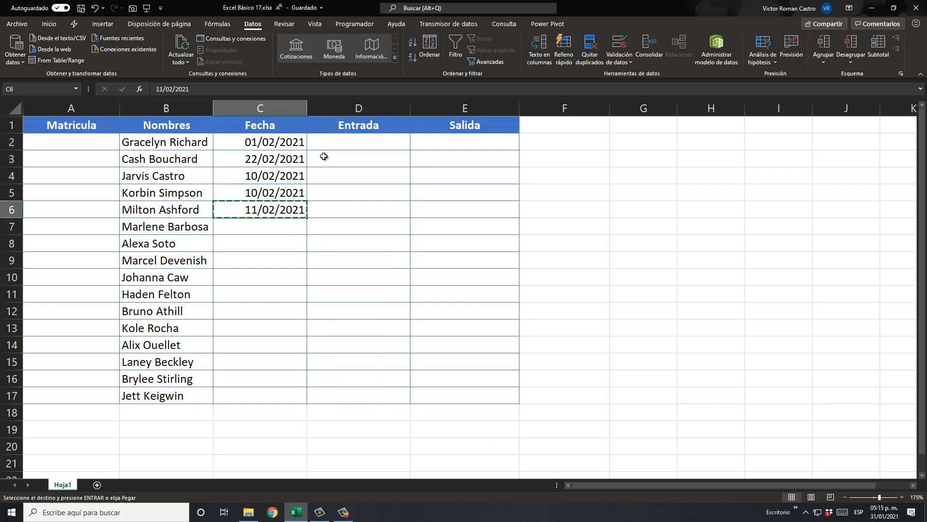
{"action": "key", "text": "shift+Down"}
{"action": "key", "text": "shift+Down"}
{"action": "key", "text": "shift+Down"}
{"action": "key", "text": "shift+Down"}
{"action": "key", "text": "shift+Down"}
{"action": "key", "text": "shift+Down"}
{"action": "key", "text": "shift+Down"}
{"action": "key", "text": "shift+Down"}
{"action": "key", "text": "shift+Down"}
{"action": "key", "text": "shift+Down"}
{"action": "key", "text": "shift+Down"}
{"action": "key", "text": "ctrl+v"}
{"action": "key", "text": "Escape"}
- Start a data validation rule for the Entrada and Salida cells D2:E17 that allows only Hora values
{"action": "key", "text": "Up"}
{"action": "key", "text": "Up"}
{"action": "key", "text": "Up"}
{"action": "key", "text": "Up"}
{"action": "key", "text": "Up"}
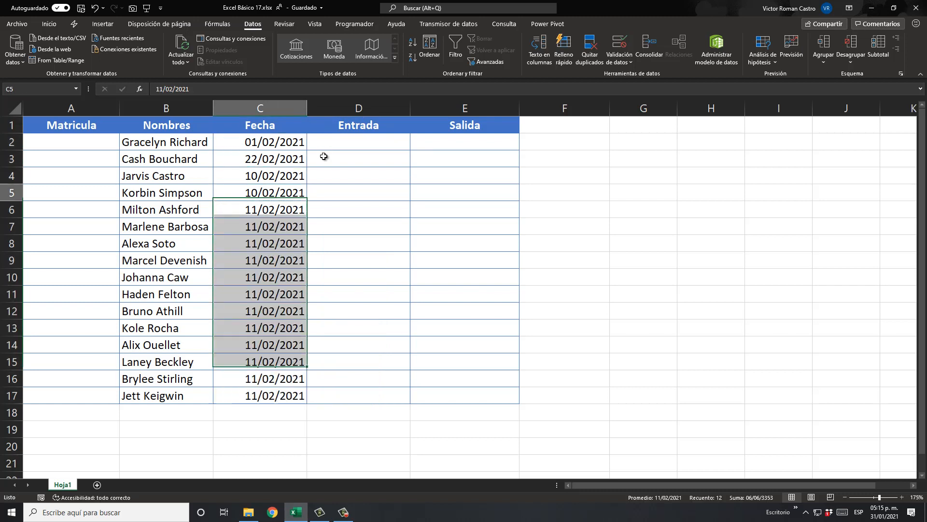
{"action": "key", "text": "Right"}
{"action": "key", "text": "Down"}
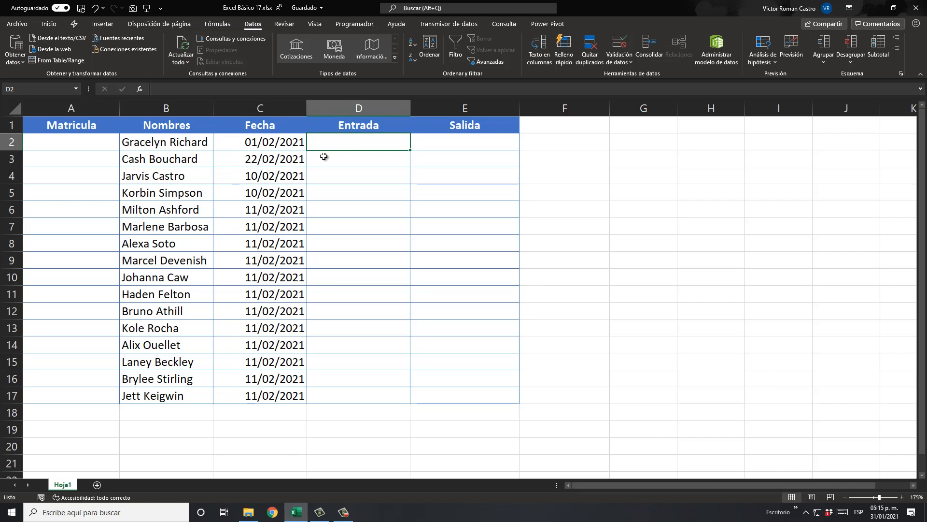
{"action": "key", "text": "shift+Right"}
{"action": "key", "text": "shift+Down"}
{"action": "key", "text": "shift+Down"}
{"action": "key", "text": "shift+Down"}
{"action": "key", "text": "shift+Down"}
{"action": "key", "text": "shift+Down"}
{"action": "key", "text": "shift+Down"}
{"action": "key", "text": "shift+Down"}
{"action": "key", "text": "shift+Down"}
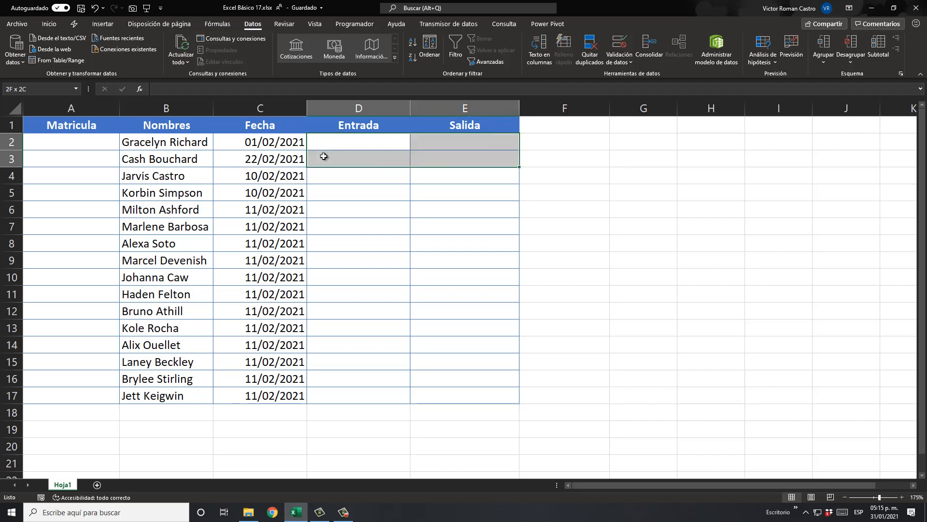
{"action": "key", "text": "shift+Down"}
{"action": "key", "text": "shift+Down"}
{"action": "key", "text": "shift+Down"}
{"action": "key", "text": "shift+Down"}
{"action": "key", "text": "shift+Down"}
{"action": "key", "text": "shift+Down"}
{"action": "key", "text": "shift+Down"}
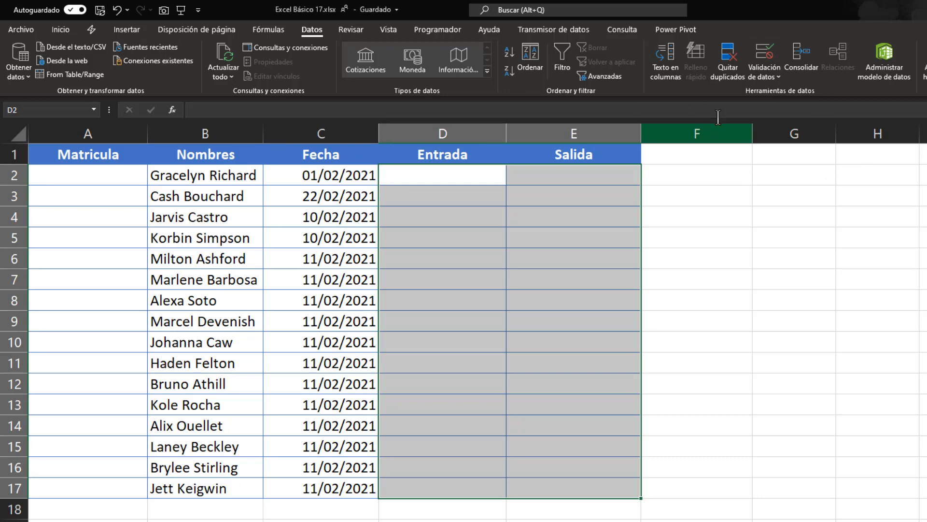
{"action": "left_click", "coordinate": [763, 55]}
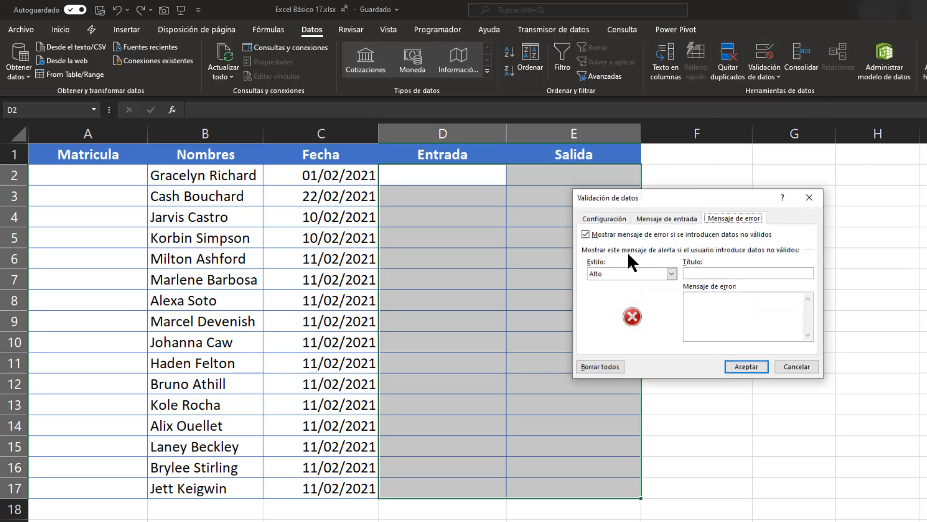
{"action": "left_click", "coordinate": [611, 219]}
{"action": "left_click_drag", "start_coordinate": [671, 194], "coordinate": [395, 183]}
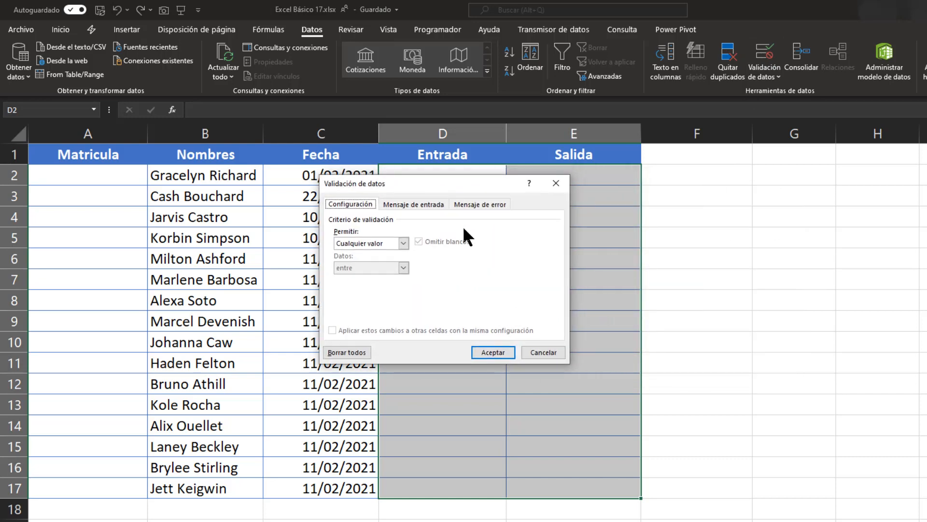
{"action": "left_click", "coordinate": [402, 243]}
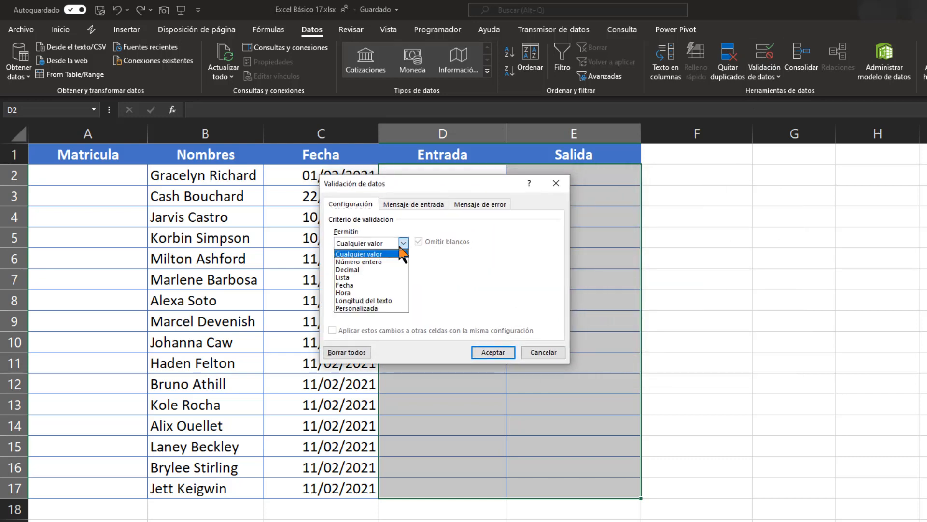
{"action": "left_click", "coordinate": [366, 292]}
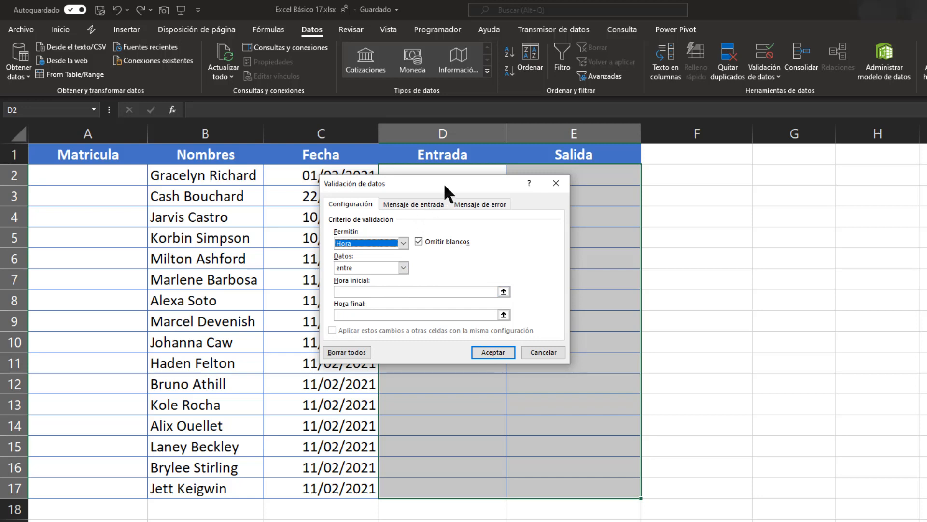
- Limit the allowed times to between 07:00 and 17:00 and apply the validation
{"action": "left_click_drag", "start_coordinate": [444, 183], "coordinate": [792, 221]}
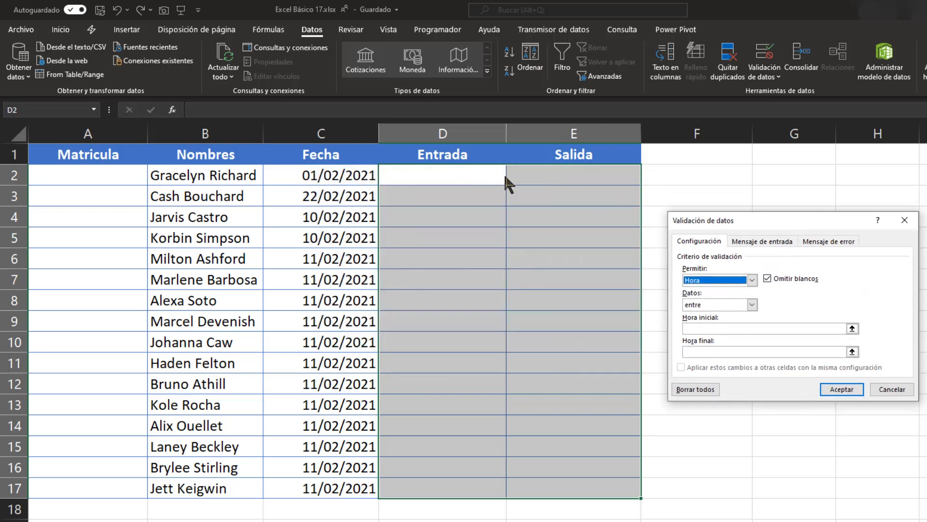
{"action": "left_click", "coordinate": [729, 327]}
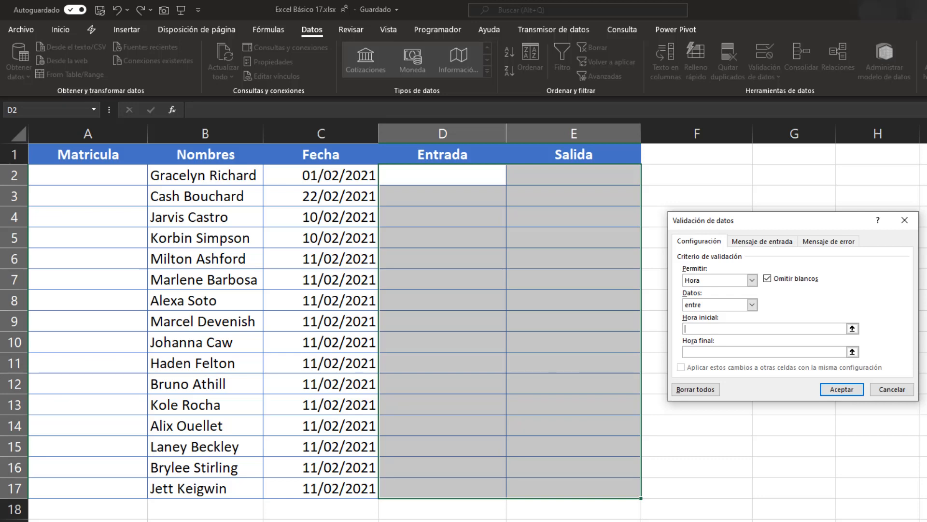
{"action": "type", "text": "07:00"}
{"action": "left_click", "coordinate": [746, 351]}
{"action": "type", "text": "17:"}
{"action": "key", "text": "Right"}
{"action": "key", "text": "Right"}
{"action": "key", "text": "BackSpace"}
{"action": "key", "text": "BackSpace"}
{"action": "type", "text": "00"}
{"action": "left_click", "coordinate": [843, 389]}
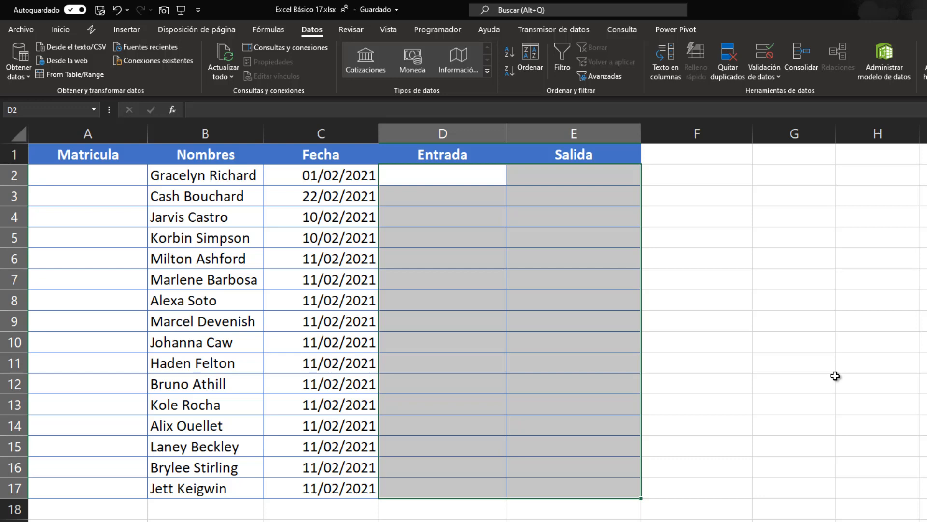
- Try to enter the text "Las siete" and the number 34534534 in cell D2 to test the time validation, and cancel the entry
{"action": "left_click", "coordinate": [457, 178]}
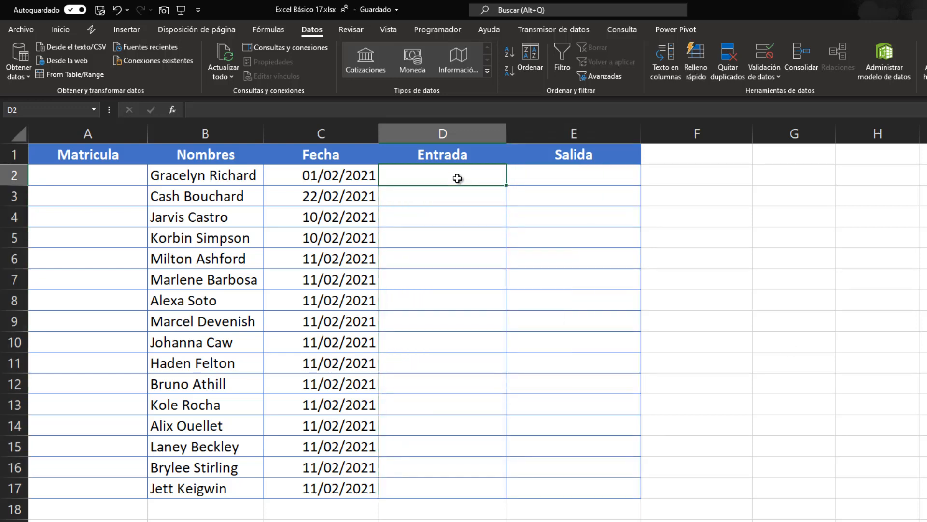
{"action": "type", "text": "Laas"}
{"action": "key", "text": "BackSpace"}
{"action": "key", "text": "BackSpace"}
{"action": "type", "text": "s "}
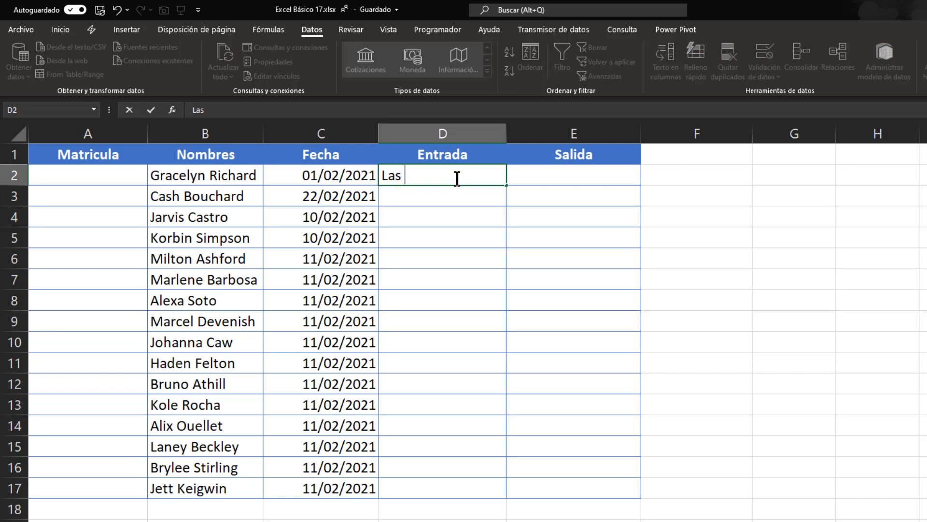
{"action": "type", "text": "siete"}
{"action": "key", "text": "Return"}
{"action": "key", "text": "Return"}
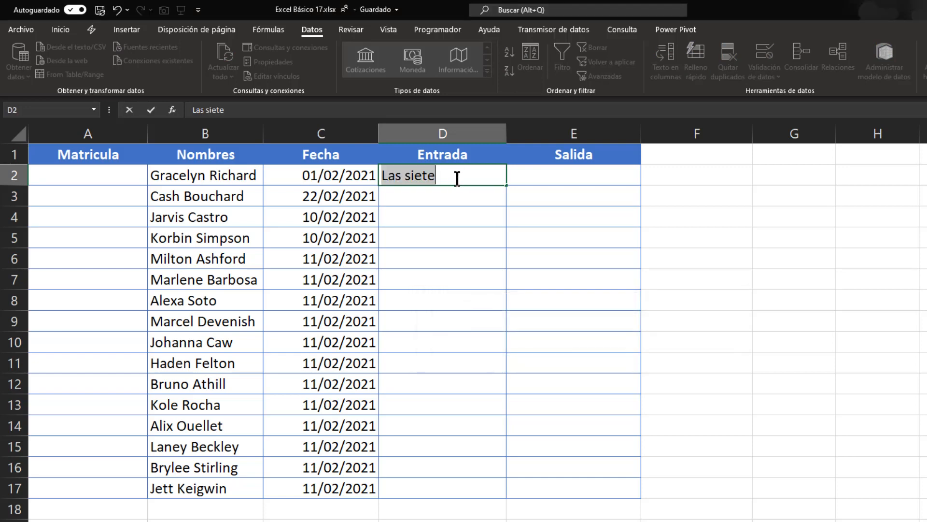
{"action": "type", "text": "34534534"}
{"action": "key", "text": "Return"}
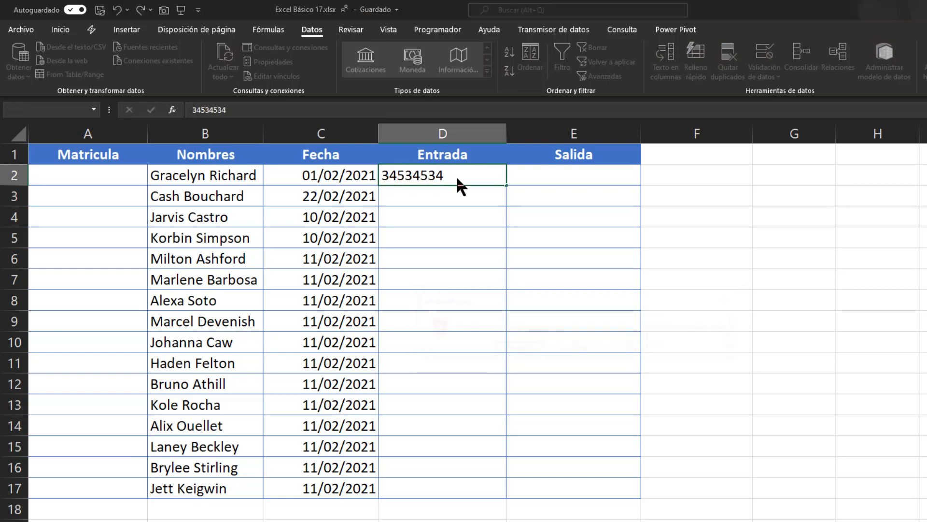
{"action": "key", "text": "Escape"}
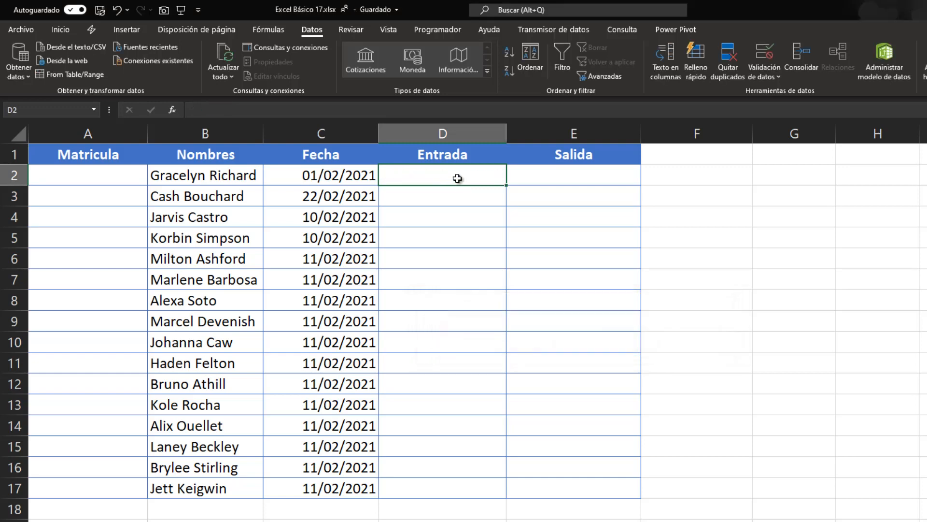
- Enter the entry times 07:00 in cell D2 and 07:15 in cell D3 of the Entrada column
{"action": "type", "text": "07:"}
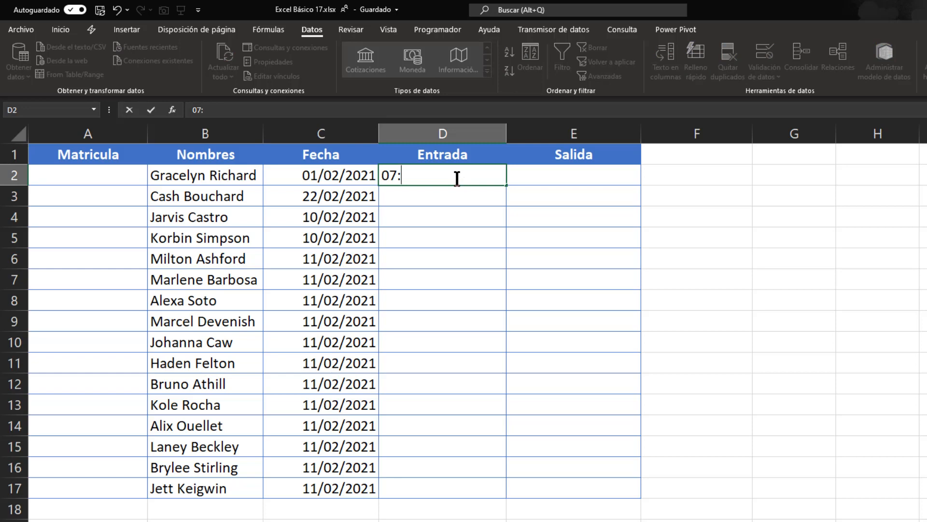
{"action": "type", "text": "00"}
{"action": "key", "text": "Return"}
{"action": "left_click", "coordinate": [457, 178]}
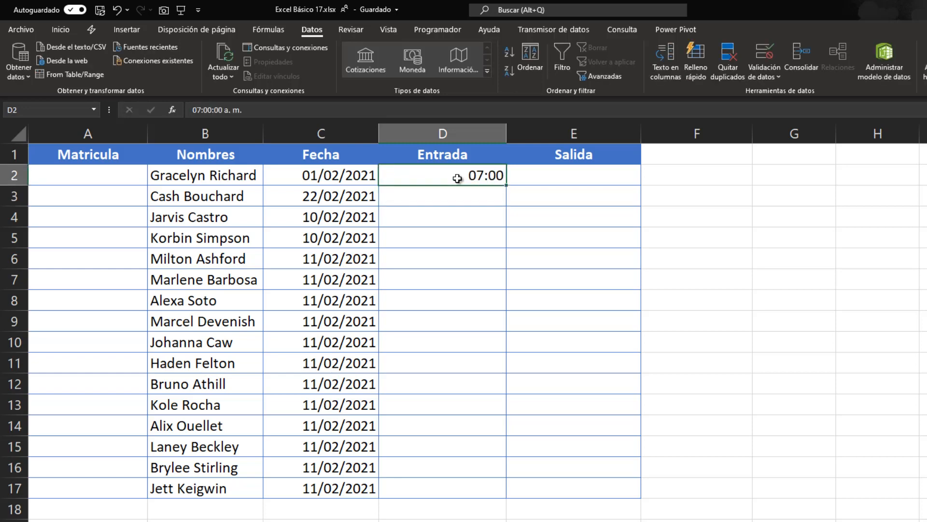
{"action": "key", "text": "Down"}
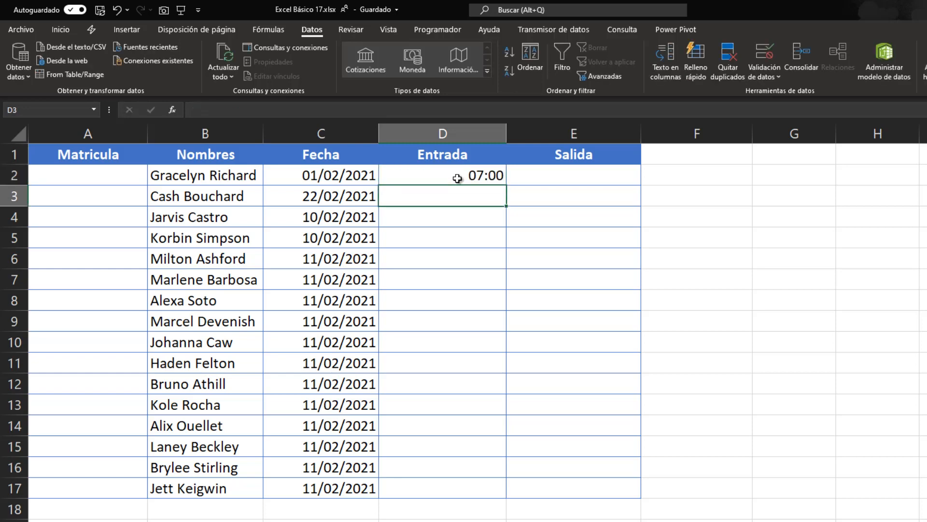
{"action": "type", "text": "0"}
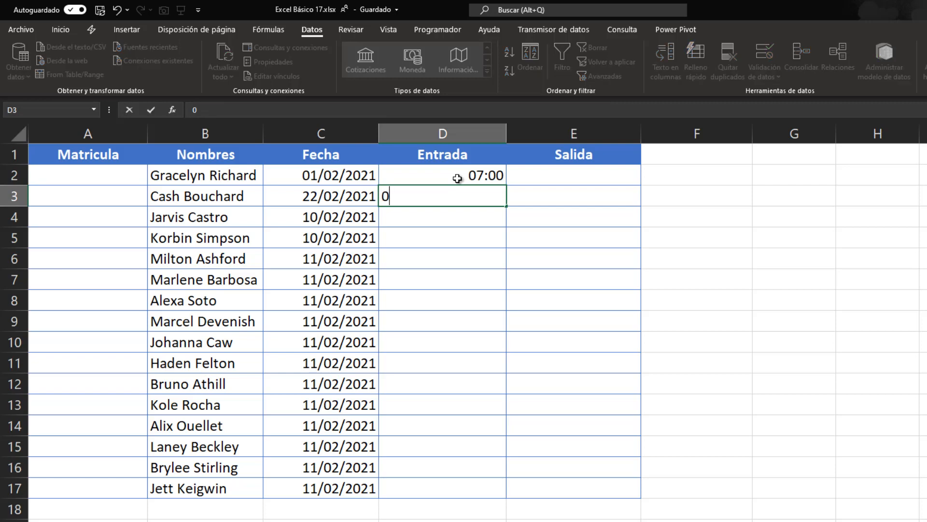
{"action": "type", "text": "7:15"}
{"action": "key", "text": "Return"}
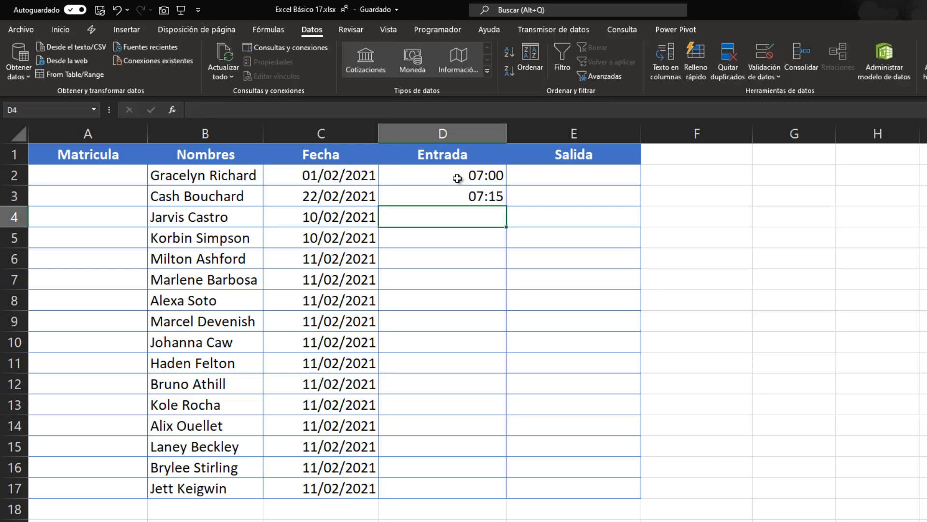
- Enter the entry time 8:00 in cell D4 of the Entrada column
{"action": "type", "text": "8:00"}
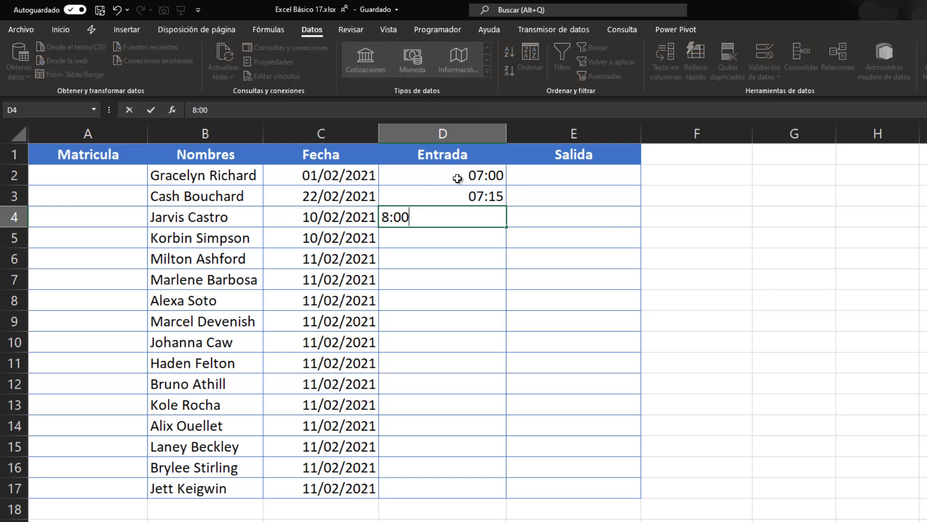
{"action": "key", "text": "Return"}
{"action": "key", "text": "Up"}
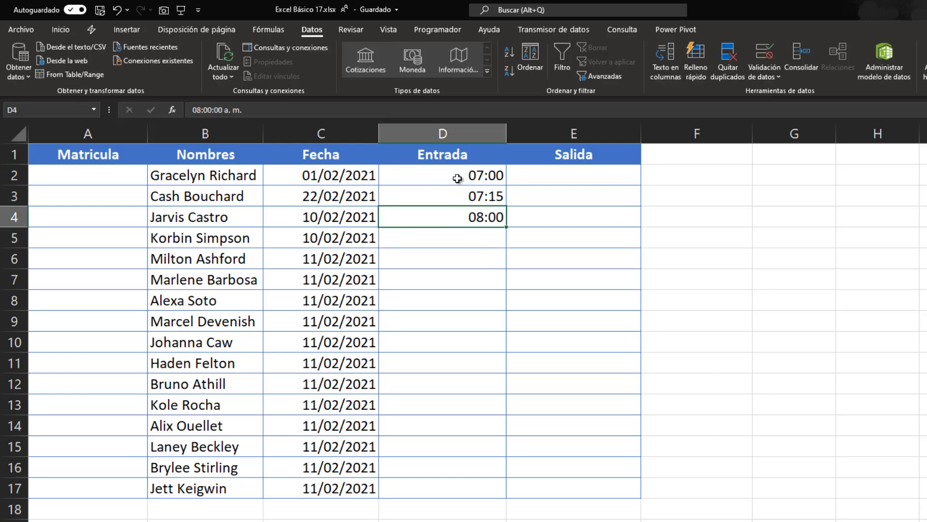
{"action": "key", "text": "Up"}
{"action": "key", "text": "Down"}
{"action": "key", "text": "Down"}
{"action": "key", "text": "Down"}
{"action": "key", "text": "Up"}
{"action": "key", "text": "Up"}
{"action": "key", "text": "Up"}
{"action": "key", "text": "Up"}
{"action": "key", "text": "Down"}
{"action": "key", "text": "Down"}
{"action": "key", "text": "Down"}
{"action": "key", "text": "Down"}
{"action": "key", "text": "Down"}
{"action": "key", "text": "Down"}
{"action": "key", "text": "Down"}
{"action": "key", "text": "Down"}
{"action": "key", "text": "Down"}
{"action": "key", "text": "Down"}
{"action": "key", "text": "Down"}
{"action": "key", "text": "Down"}
{"action": "key", "text": "Down"}
{"action": "key", "text": "Down"}
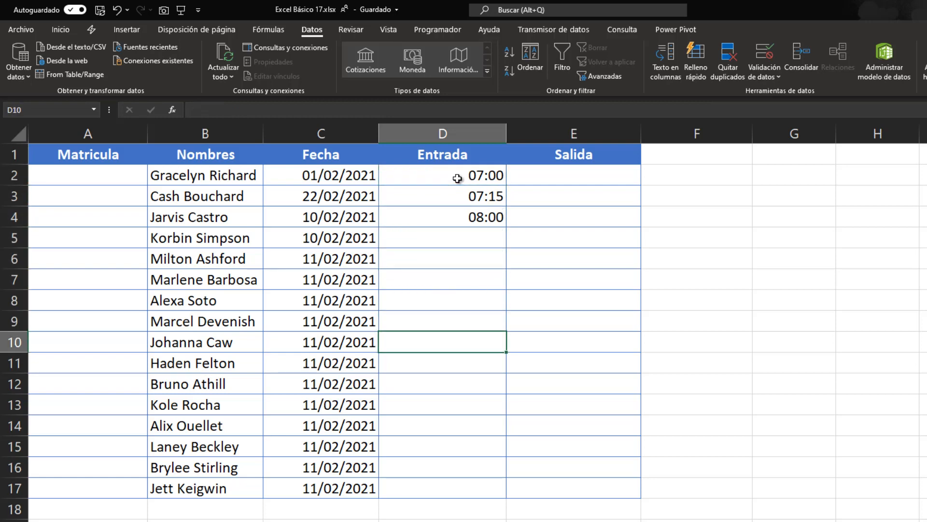
{"action": "key", "text": "Up"}
{"action": "key", "text": "Up"}
{"action": "key", "text": "Up"}
{"action": "key", "text": "Up"}
{"action": "key", "text": "Up"}
{"action": "key", "text": "Up"}
{"action": "key", "text": "Up"}
{"action": "key", "text": "Up"}
{"action": "key", "text": "Up"}
{"action": "key", "text": "Up"}
{"action": "key", "text": "Up"}
{"action": "key", "text": "Up"}
{"action": "key", "text": "Up"}
{"action": "key", "text": "Up"}
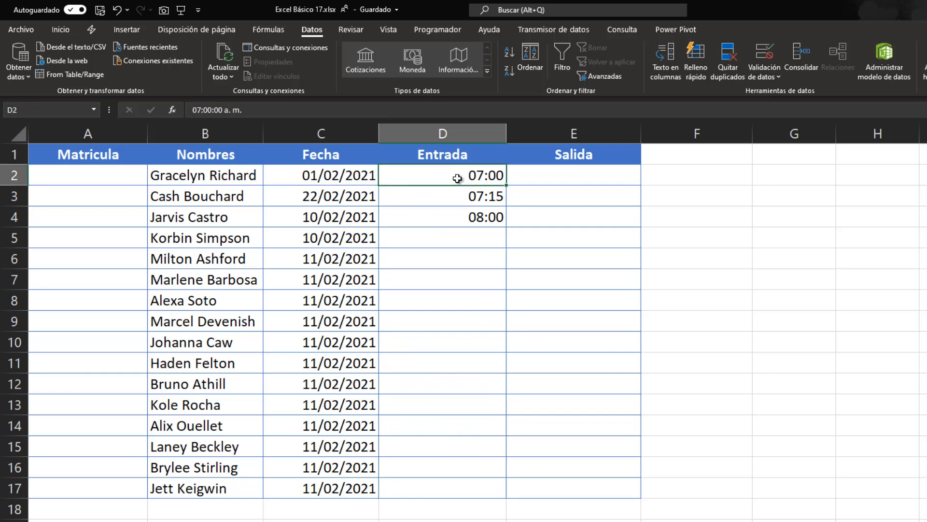
{"action": "key", "text": "Down"}
{"action": "key", "text": "Down"}
{"action": "key", "text": "Down"}
{"action": "key", "text": "Up"}
{"action": "key", "text": "Up"}
{"action": "key", "text": "Up"}
{"action": "key", "text": "Up"}
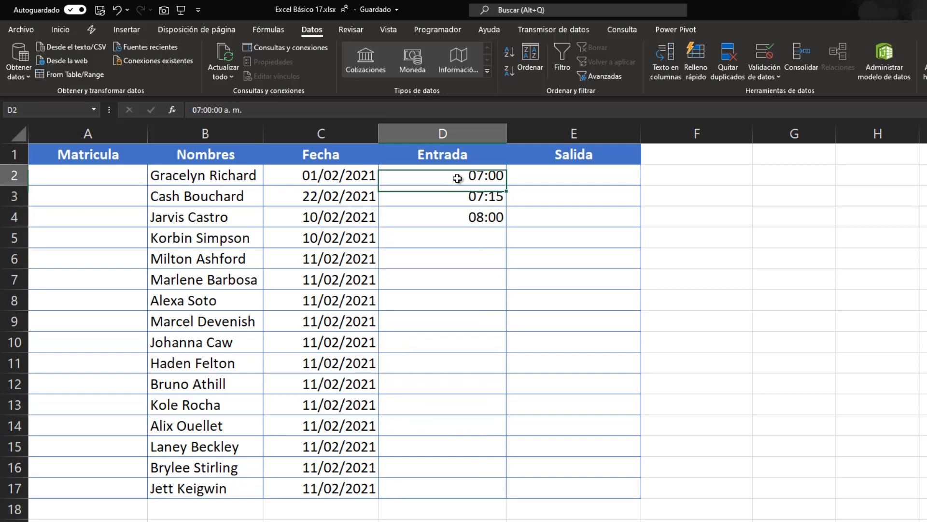
{"action": "key", "text": "Down"}
{"action": "key", "text": "Down"}
{"action": "key", "text": "Down"}
{"action": "key", "text": "Down"}
{"action": "key", "text": "Down"}
{"action": "key", "text": "Down"}
{"action": "key", "text": "Down"}
{"action": "key", "text": "Down"}
{"action": "key", "text": "Down"}
{"action": "key", "text": "Down"}
{"action": "key", "text": "Down"}
{"action": "key", "text": "Down"}
{"action": "key", "text": "Down"}
{"action": "key", "text": "Down"}
{"action": "key", "text": "Down"}
{"action": "key", "text": "Down"}
{"action": "key", "text": "Down"}
{"action": "key", "text": "Down"}
{"action": "key", "text": "Down"}
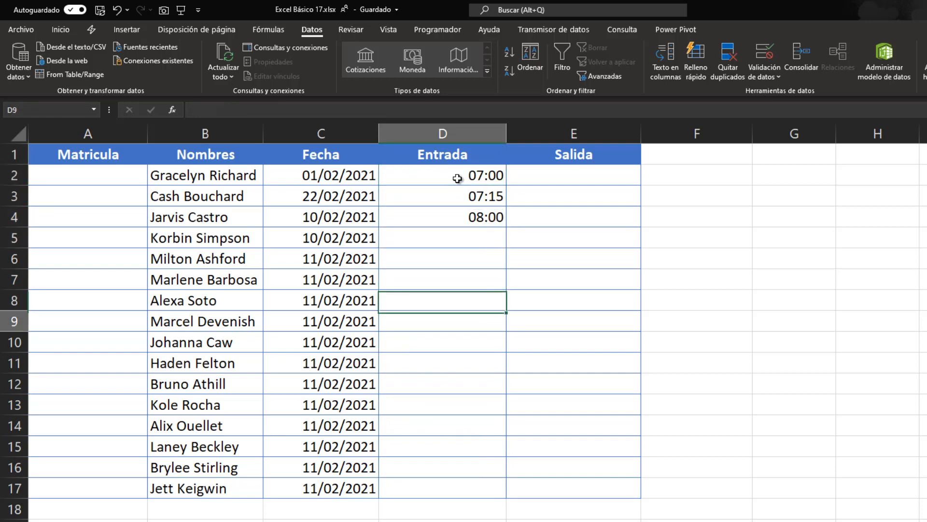
{"action": "key", "text": "Up"}
{"action": "key", "text": "Up"}
{"action": "key", "text": "Up"}
{"action": "key", "text": "Up"}
{"action": "key", "text": "Up"}
{"action": "key", "text": "Up"}
{"action": "key", "text": "Up"}
{"action": "key", "text": "Up"}
{"action": "key", "text": "Up"}
{"action": "key", "text": "Up"}
{"action": "key", "text": "Up"}
{"action": "key", "text": "Up"}
{"action": "key", "text": "Up"}
{"action": "key", "text": "Up"}
{"action": "key", "text": "Up"}
{"action": "key", "text": "Up"}
{"action": "key", "text": "Up"}
{"action": "key", "text": "Up"}
{"action": "key", "text": "Up"}
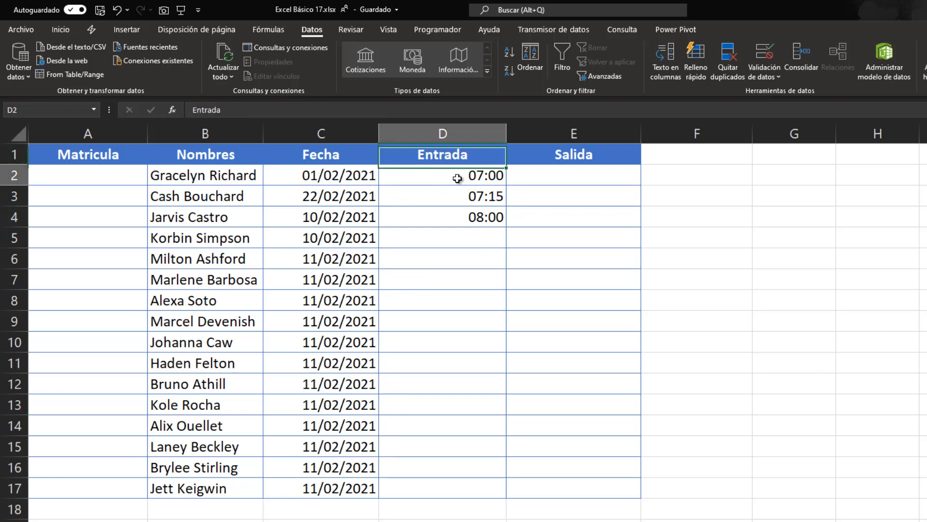
{"action": "key", "text": "Down"}
{"action": "key", "text": "Down"}
{"action": "key", "text": "Up"}
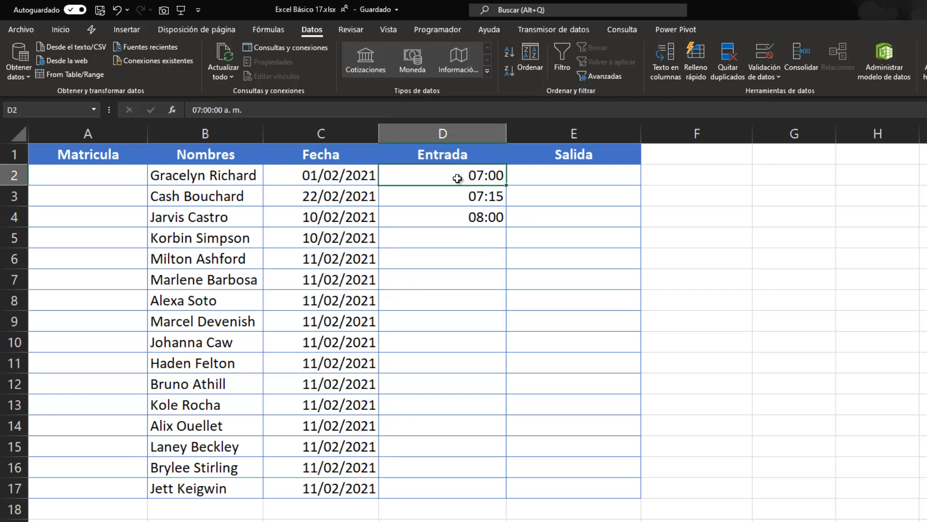
- Change the latest time allowed by the validation of the Entrada cells D2:D17 to 8:00
{"action": "key", "text": "shift+Down"}
{"action": "key", "text": "shift+Down"}
{"action": "key", "text": "shift+Down"}
{"action": "key", "text": "shift+Down"}
{"action": "key", "text": "shift+Down"}
{"action": "key", "text": "shift+Down"}
{"action": "key", "text": "shift+Down"}
{"action": "key", "text": "shift+Down"}
{"action": "key", "text": "shift+Down"}
{"action": "key", "text": "shift+Down"}
{"action": "key", "text": "shift+Down"}
{"action": "key", "text": "shift+Down"}
{"action": "key", "text": "shift+Down"}
{"action": "key", "text": "shift+Down"}
{"action": "key", "text": "shift+Down"}
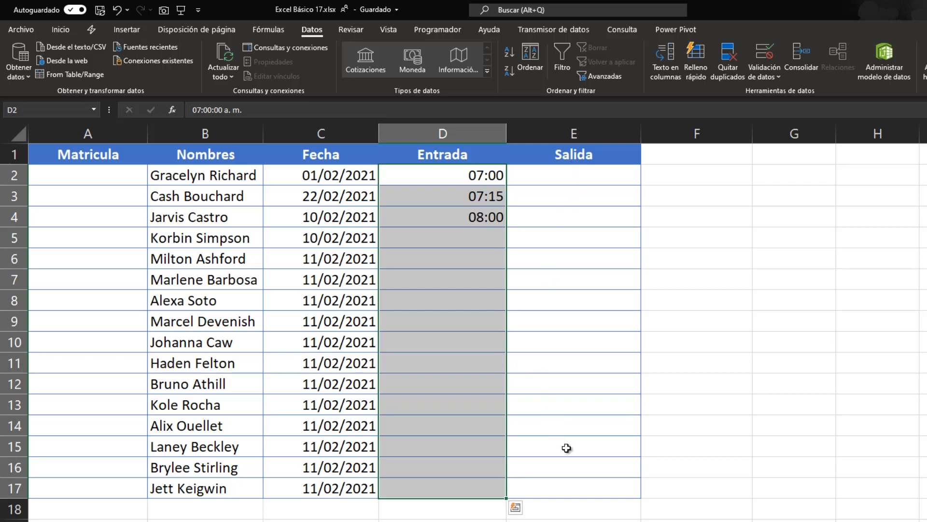
{"action": "left_click", "coordinate": [772, 44]}
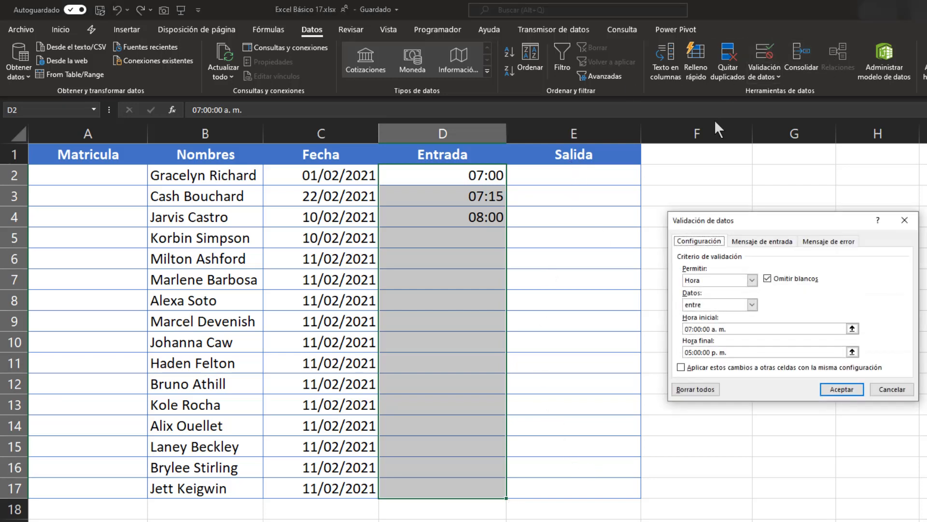
{"action": "left_click", "coordinate": [764, 351]}
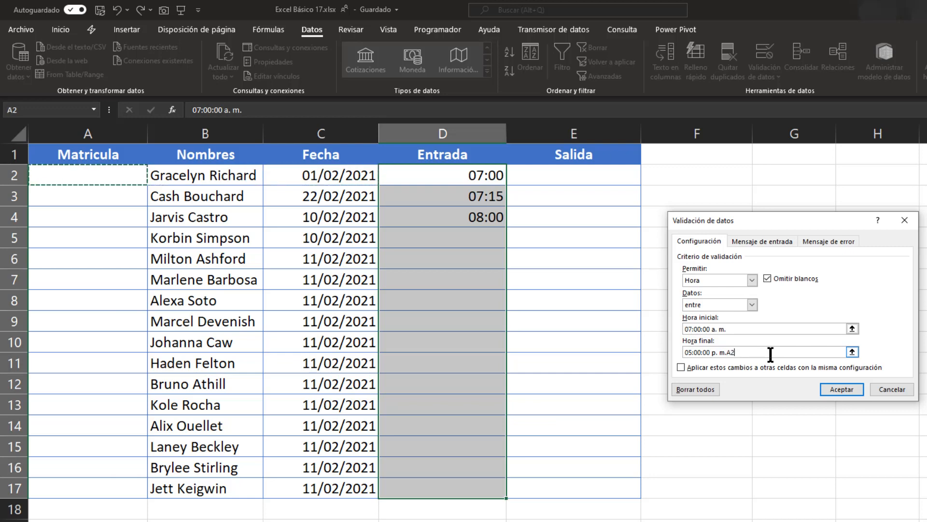
{"action": "key", "text": "BackSpace"}
{"action": "key", "text": "Home"}
{"action": "key", "text": "BackSpace"}
{"action": "type", "text": "8"}
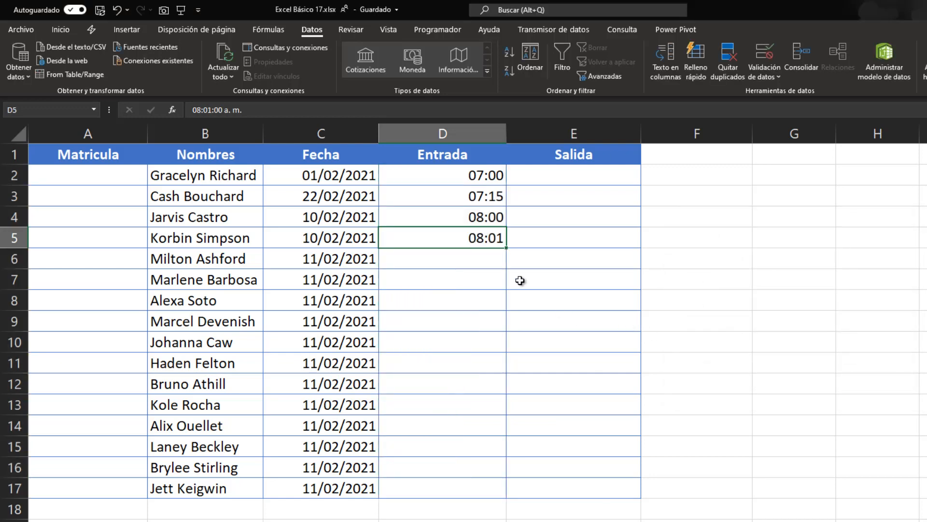
- Try to enter 8:01 in cell D5 to test the Entrada time limit, and cancel the entry
{"action": "type", "text": "8:01"}
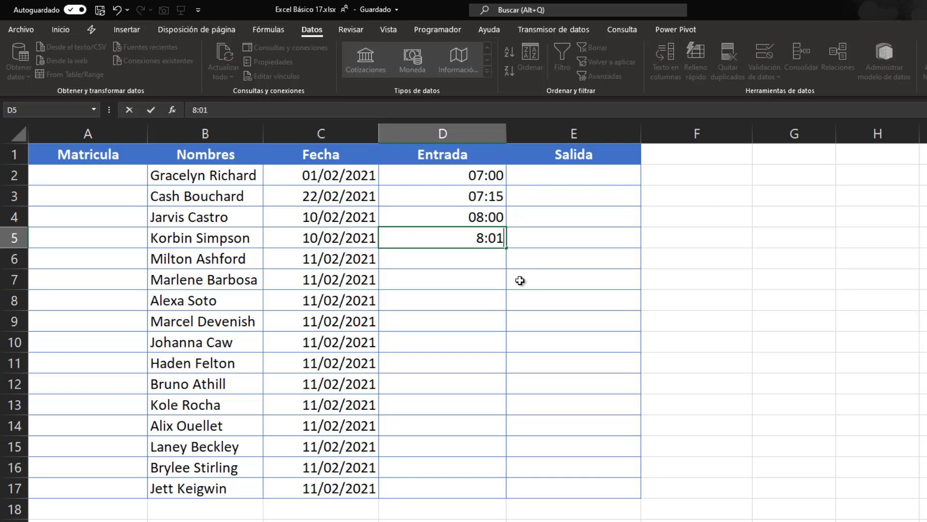
{"action": "key", "text": "Return"}
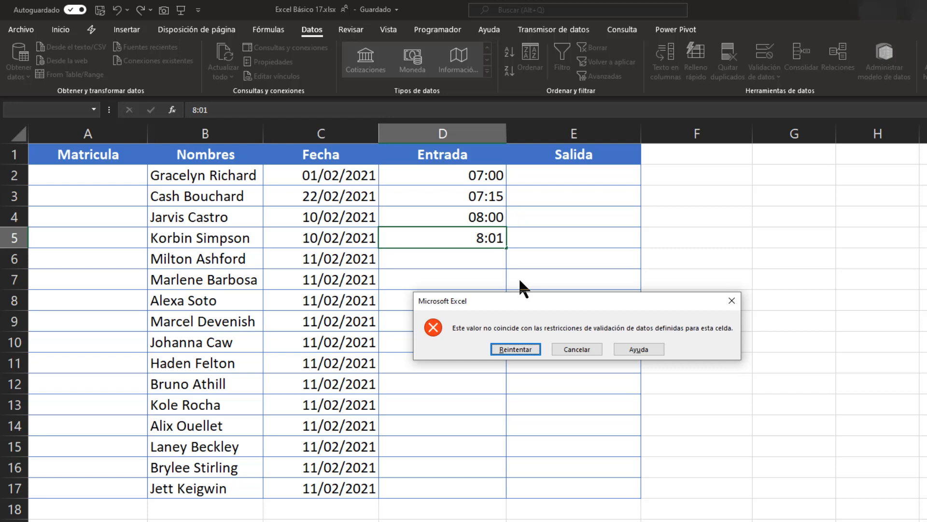
{"action": "key", "text": "Escape"}
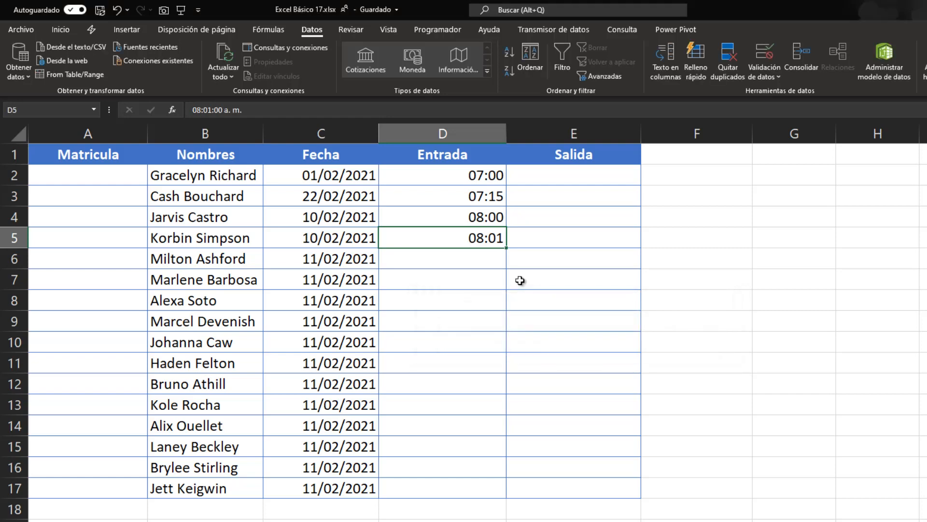
- Apply the custom number format hh:mm to the Salida cells E2:E17
{"action": "key", "text": "Up"}
{"action": "key", "text": "Up"}
{"action": "key", "text": "Up"}
{"action": "key", "text": "Up"}
{"action": "key", "text": "Right"}
{"action": "key", "text": "Down"}
{"action": "key", "text": "shift+Down"}
{"action": "key", "text": "shift+Down"}
{"action": "key", "text": "shift+Down"}
{"action": "key", "text": "shift+Down"}
{"action": "key", "text": "shift+Down"}
{"action": "key", "text": "shift+Down"}
{"action": "key", "text": "shift+Down"}
{"action": "key", "text": "shift+Down"}
{"action": "key", "text": "shift+Down"}
{"action": "key", "text": "shift+Down"}
{"action": "key", "text": "shift+Down"}
{"action": "key", "text": "shift+Down"}
{"action": "key", "text": "shift+Down"}
{"action": "key", "text": "shift+Down"}
{"action": "key", "text": "shift+Down"}
{"action": "key", "text": "shift+Down"}
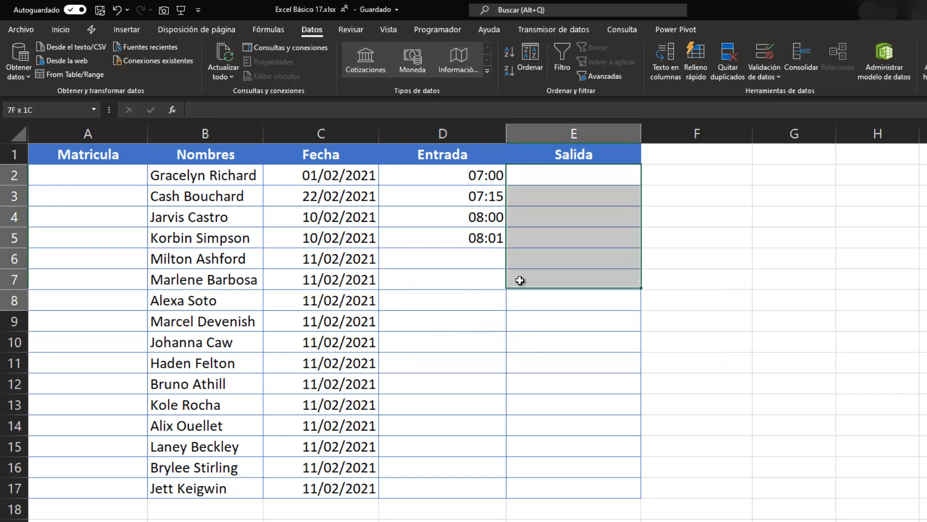
{"action": "key", "text": "shift+Up"}
{"action": "key", "text": "ctrl+1"}
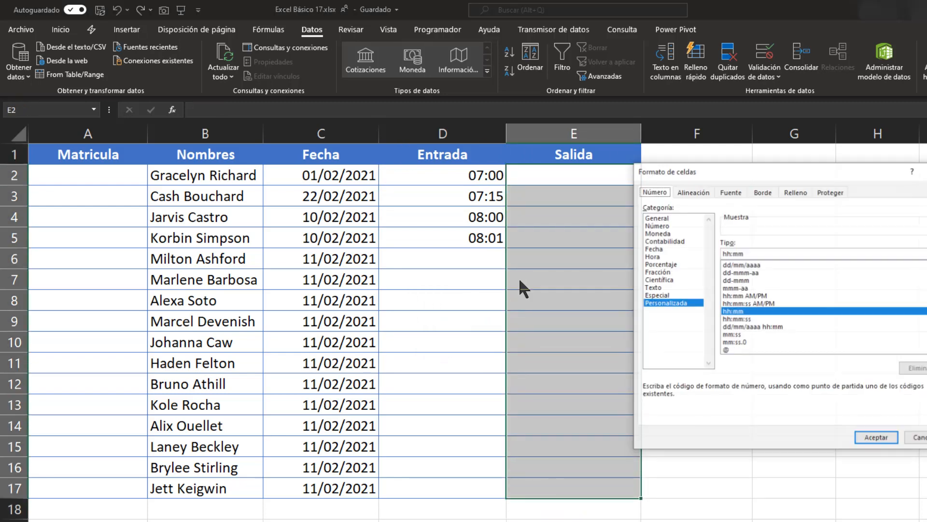
{"action": "key", "text": "Return"}
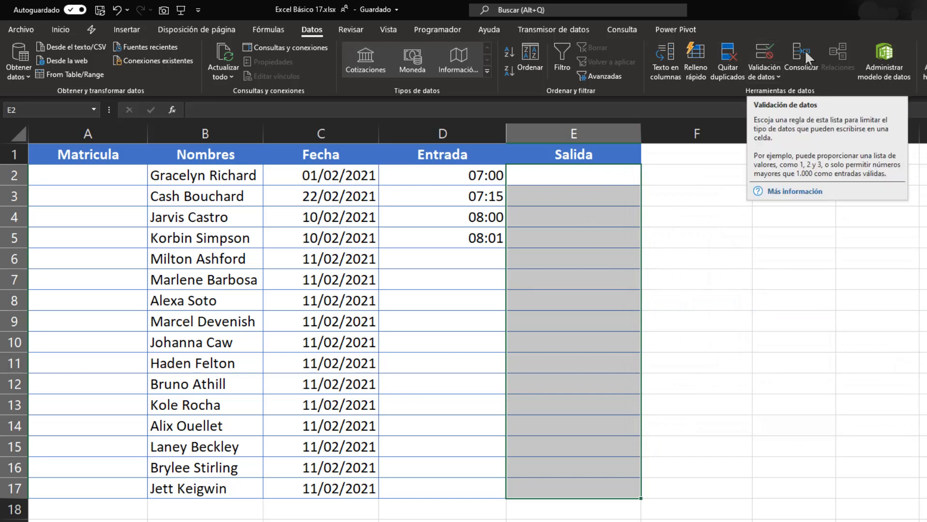
- Set the validation of the Salida cells E2:E17 to allow only times between 17:00 and 19:00
{"action": "left_click", "coordinate": [765, 53]}
{"action": "left_click_drag", "start_coordinate": [712, 217], "coordinate": [671, 199]}
{"action": "left_click", "coordinate": [628, 312]}
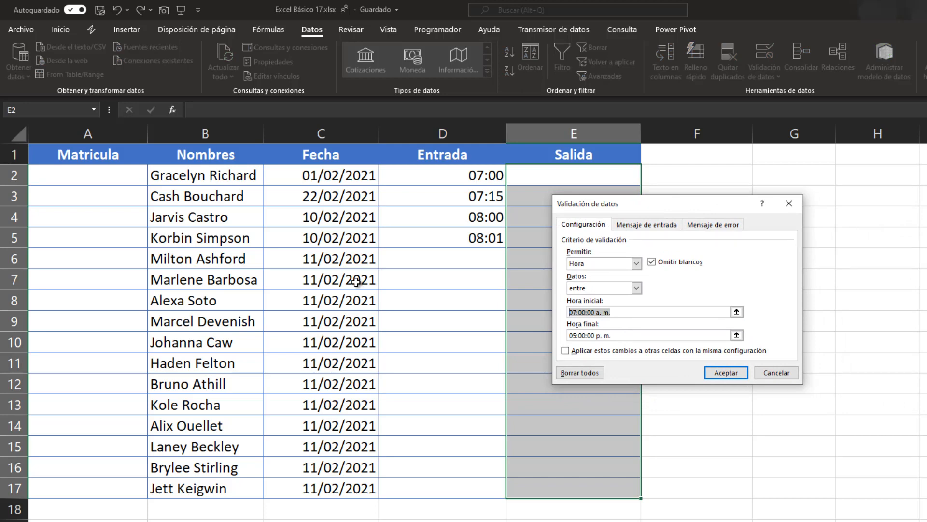
{"action": "type", "text": "17:00"}
{"action": "key", "text": "Tab"}
{"action": "type", "text": "1"}
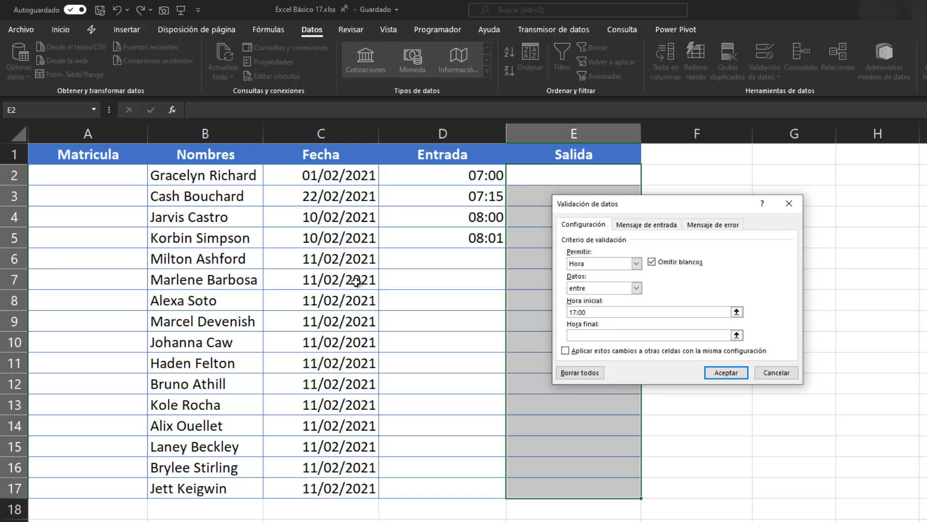
{"action": "type", "text": "19:00"}
{"action": "left_click", "coordinate": [726, 373]}
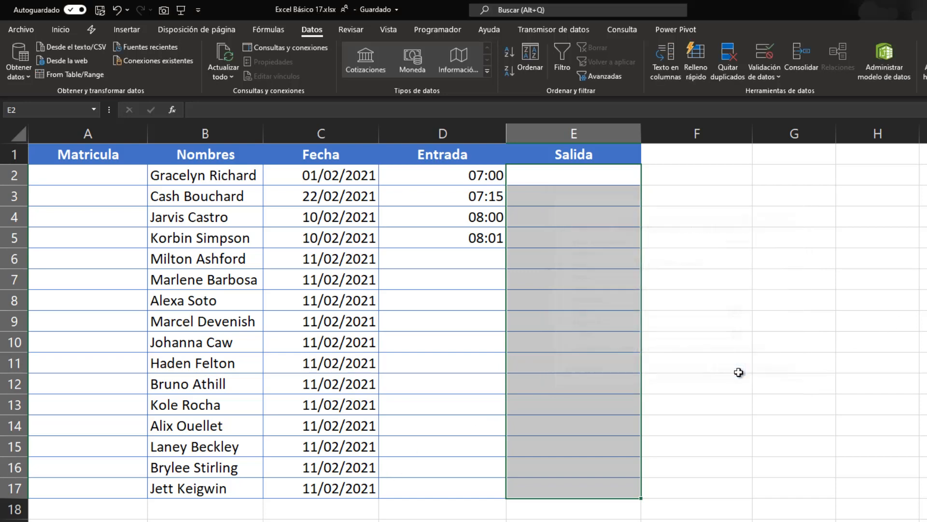
- Try to enter 16:59 in cell E2 to test the Salida start limit, and cancel the entry
{"action": "left_click", "coordinate": [570, 179]}
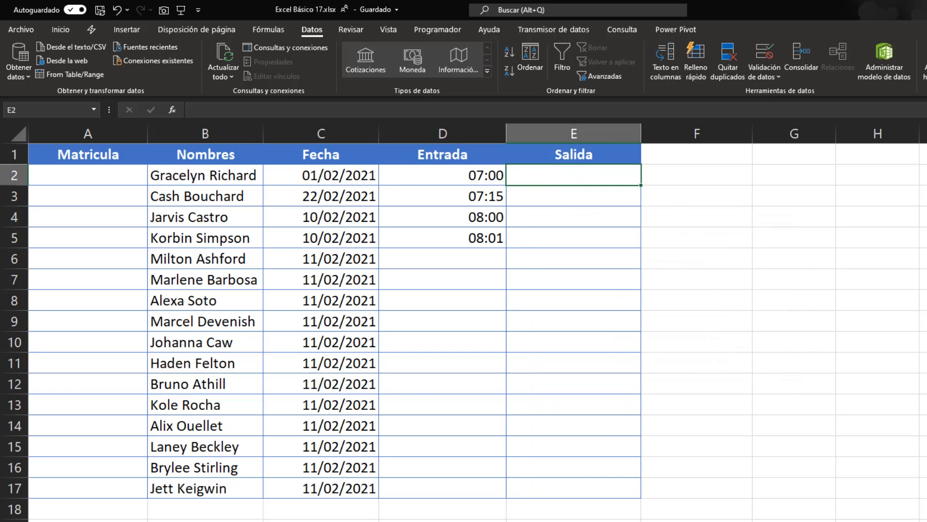
{"action": "type", "text": "16:"}
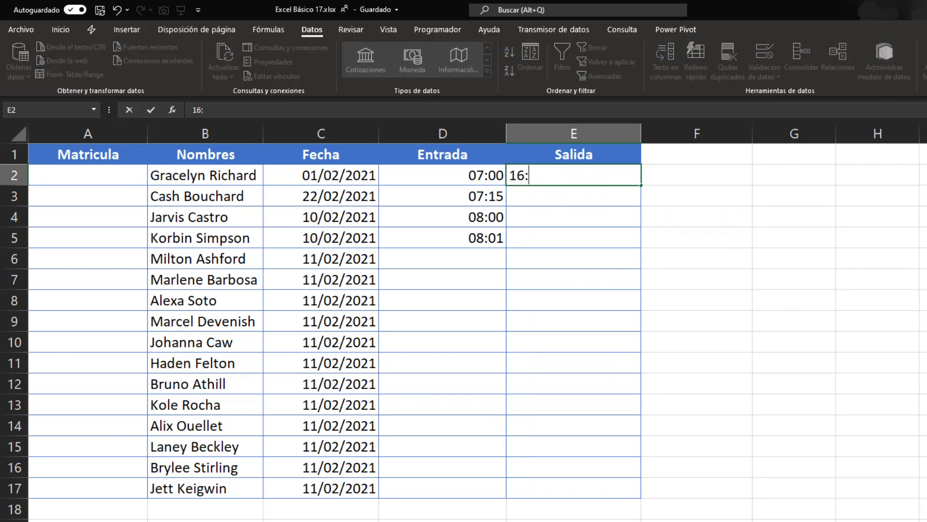
{"action": "type", "text": "59"}
{"action": "key", "text": "Return"}
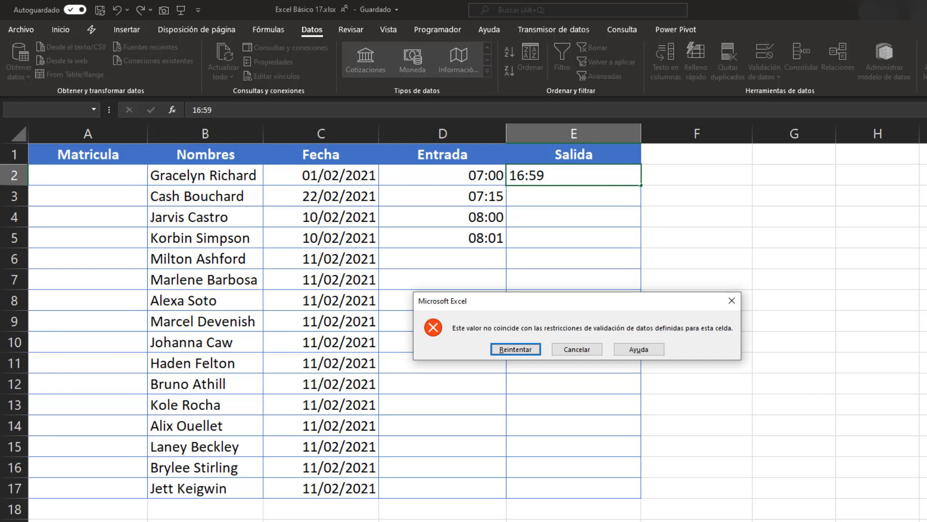
{"action": "key", "text": "Escape"}
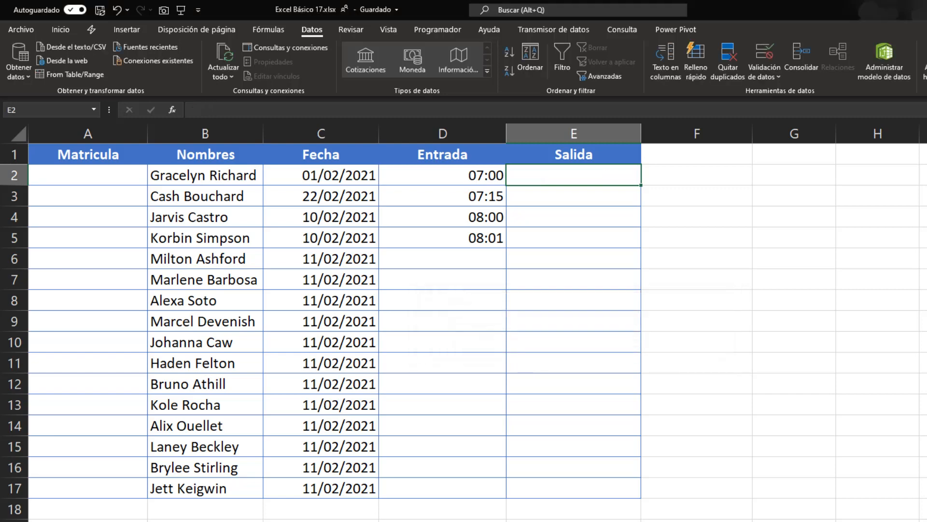
- Enter the exit times 17:00 in cell E2 and 19:00 in cell E3 of the Salida column
{"action": "type", "text": "17:00"}
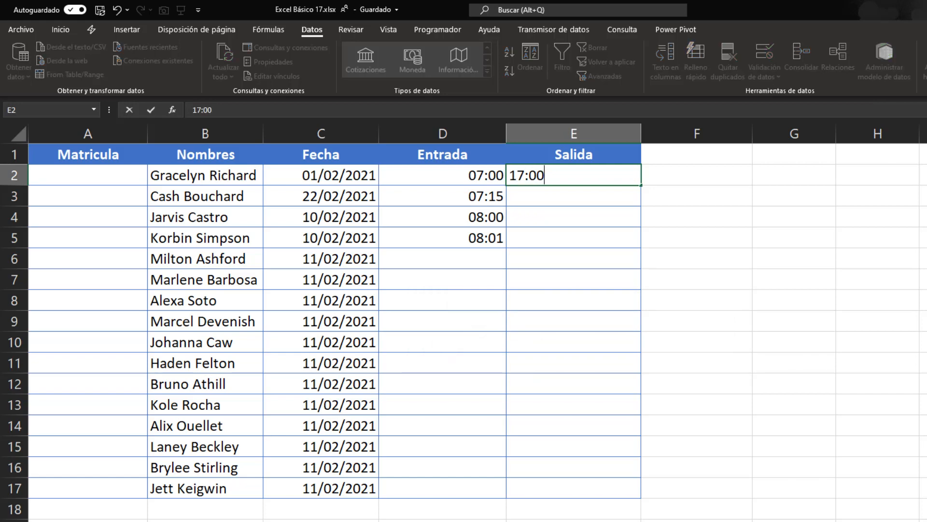
{"action": "key", "text": "Return"}
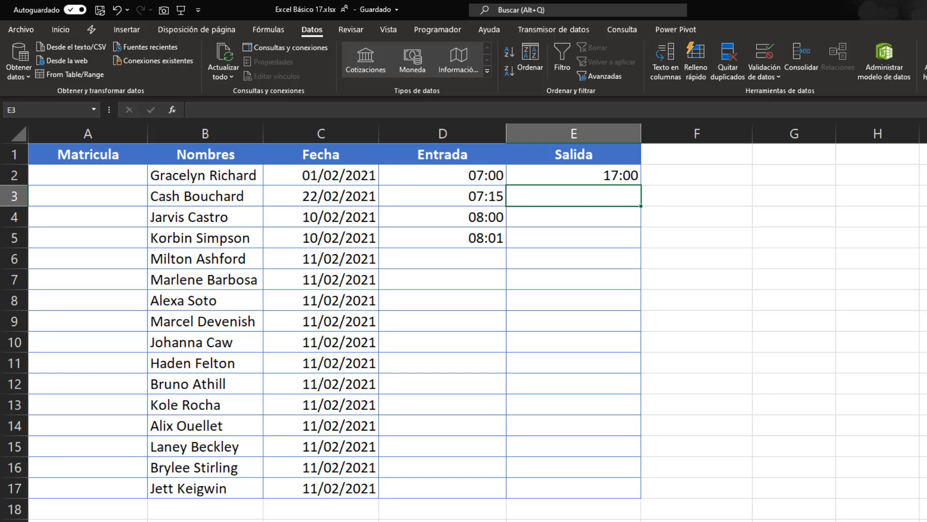
{"action": "type", "text": "19:00"}
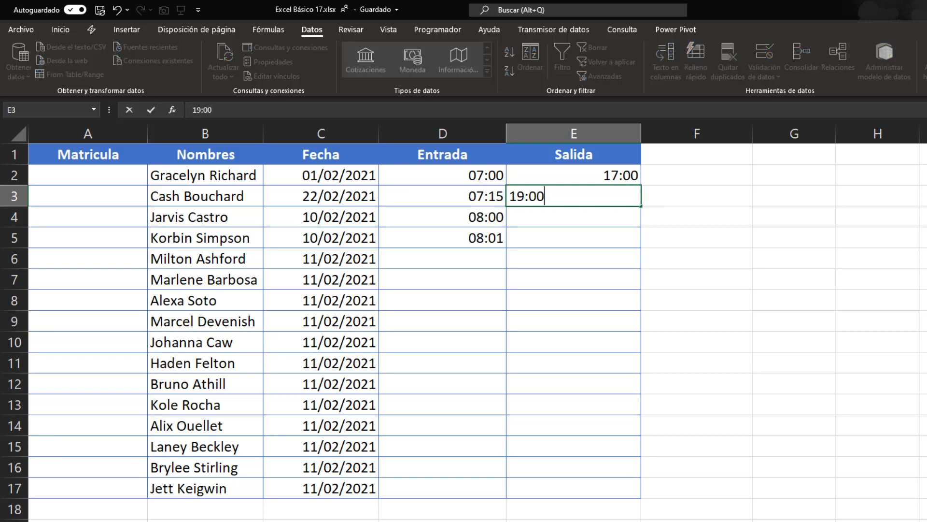
{"action": "key", "text": "Return"}
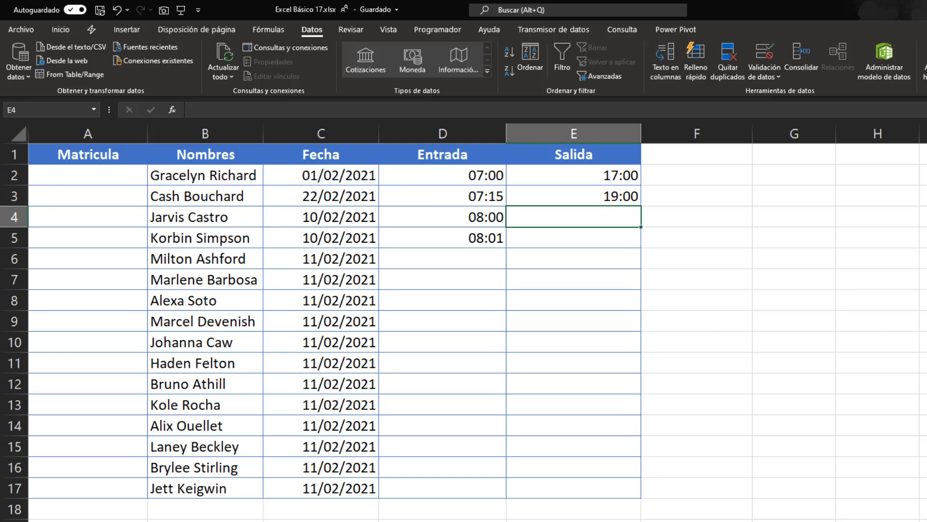
- Try to enter 19:01 in cell E4 to test the Salida end limit, and cancel the entry
{"action": "type", "text": "19:01"}
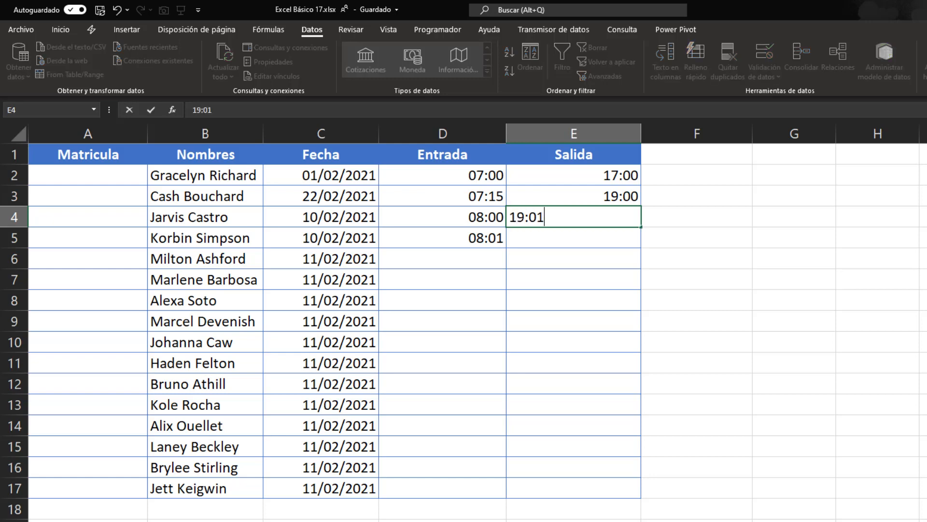
{"action": "key", "text": "Return"}
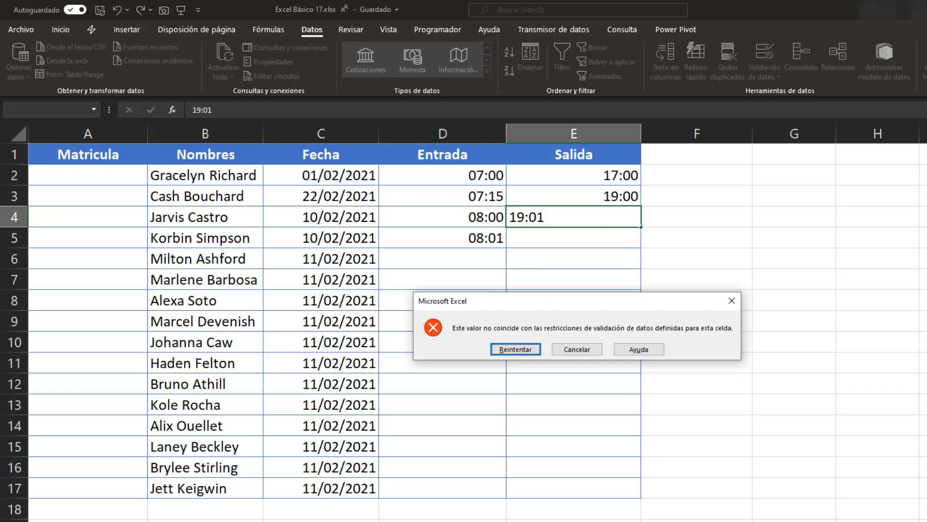
{"action": "key", "text": "Escape"}
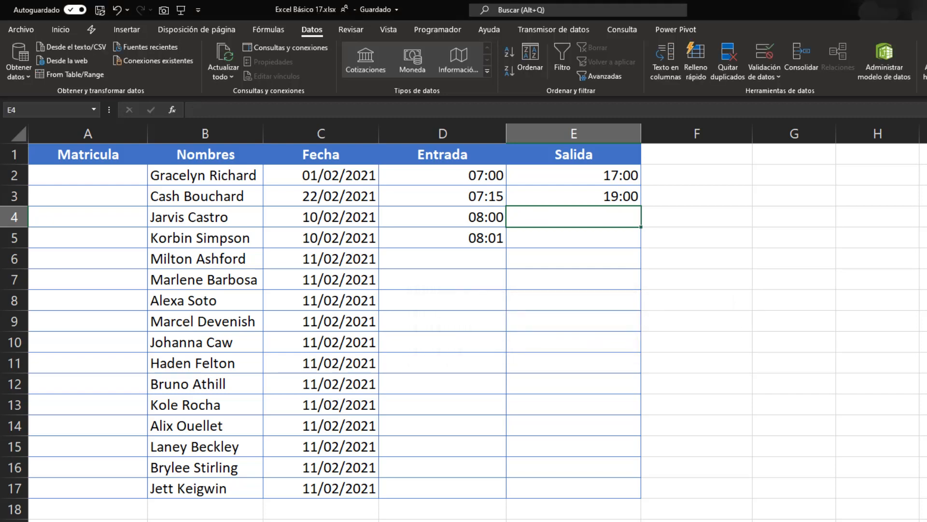
{"action": "key", "text": "Up"}
{"action": "key", "text": "Up"}
{"action": "key", "text": "Down"}
{"action": "key", "text": "Down"}
{"action": "key", "text": "Down"}
{"action": "key", "text": "Down"}
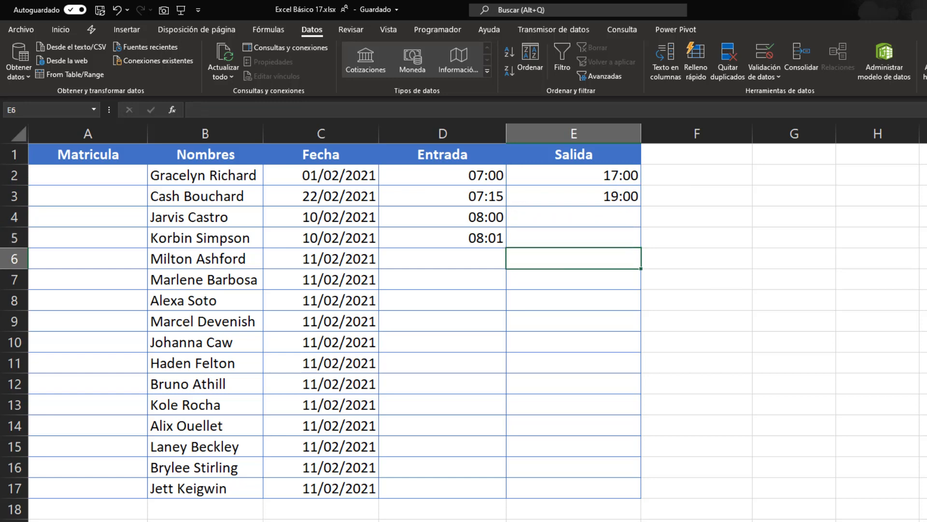
{"action": "key", "text": "Left"}
{"action": "key", "text": "Up"}
{"action": "key", "text": "Up"}
{"action": "key", "text": "Down"}
{"action": "key", "text": "Down"}
{"action": "key", "text": "Down"}
{"action": "key", "text": "Down"}
{"action": "key", "text": "Down"}
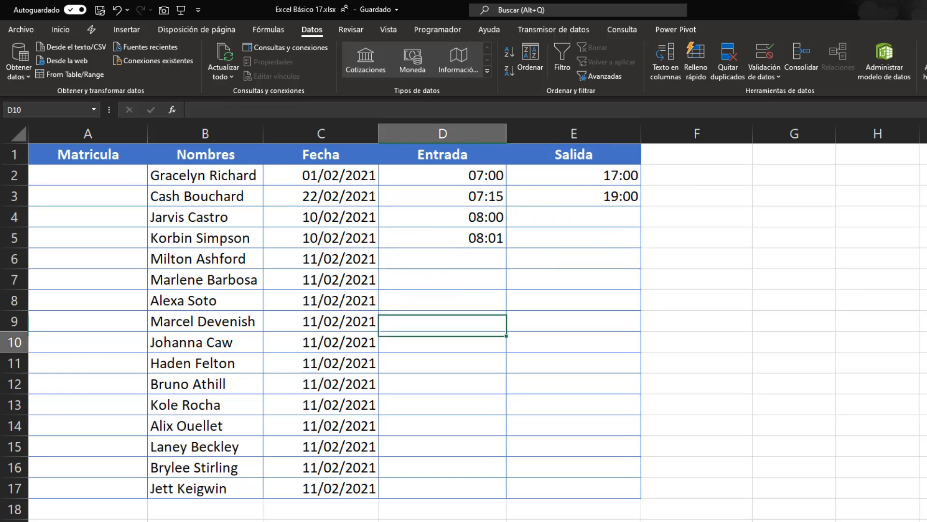
{"action": "key", "text": "Right"}
{"action": "key", "text": "Down"}
{"action": "key", "text": "Down"}
{"action": "key", "text": "Down"}
{"action": "key", "text": "Down"}
{"action": "key", "text": "Down"}
{"action": "key", "text": "Up"}
{"action": "key", "text": "Up"}
{"action": "key", "text": "Up"}
- Copy the 08:01 entry time from cell D5 down the rest of the Entrada column through D17
{"action": "key", "text": "Left"}
{"action": "key", "text": "Up"}
{"action": "key", "text": "Up"}
{"action": "key", "text": "Up"}
{"action": "key", "text": "Up"}
{"action": "key", "text": "Up"}
{"action": "key", "text": "Up"}
{"action": "key", "text": "ctrl+c"}
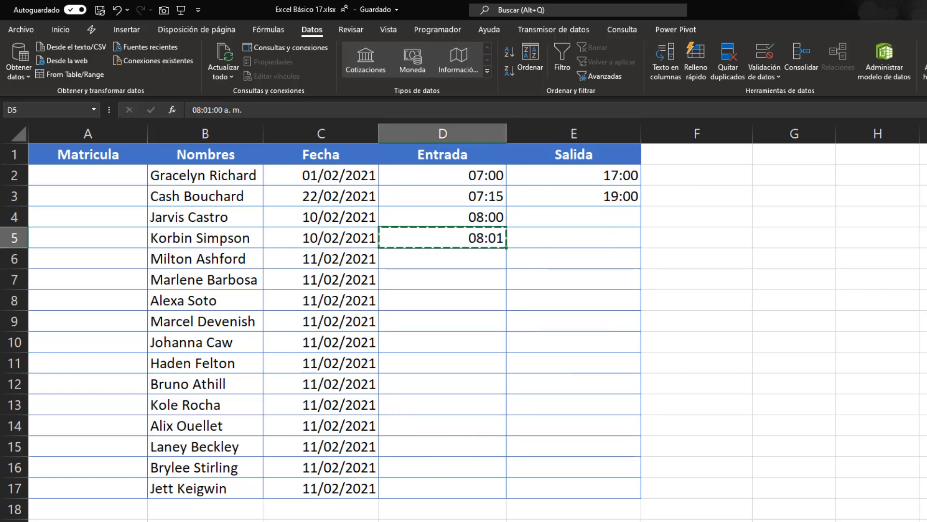
{"action": "key", "text": "shift+Down"}
{"action": "key", "text": "shift+Down"}
{"action": "key", "text": "shift+Down"}
{"action": "key", "text": "shift+Down"}
{"action": "key", "text": "shift+Down"}
{"action": "key", "text": "shift+Down"}
{"action": "key", "text": "shift+Down"}
{"action": "key", "text": "shift+Down"}
{"action": "key", "text": "shift+Down"}
{"action": "key", "text": "shift+Down"}
{"action": "key", "text": "shift+Down"}
{"action": "key", "text": "shift+Down"}
{"action": "key", "text": "ctrl+v"}
- Copy the 19:00 exit time from cell E3 down the rest of the Salida column through E17
{"action": "key", "text": "Right"}
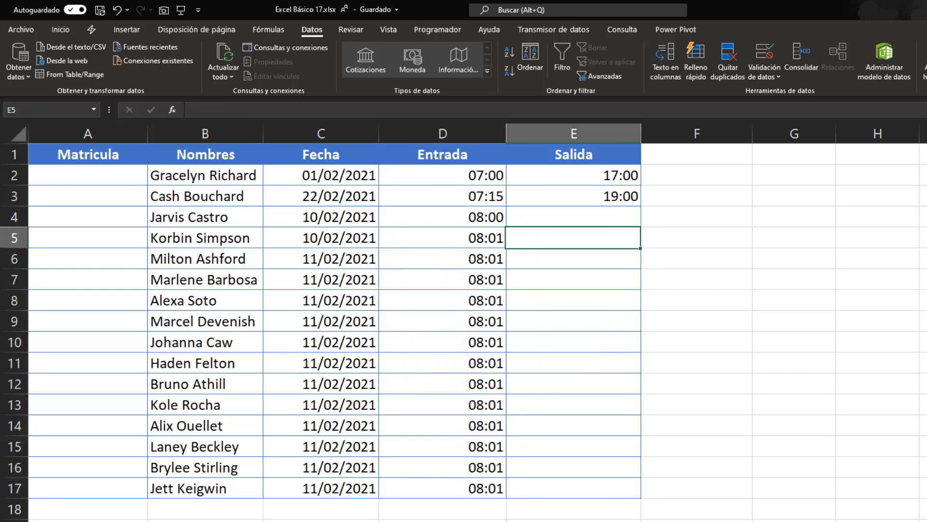
{"action": "key", "text": "Up"}
{"action": "key", "text": "Up"}
{"action": "key", "text": "ctrl+c"}
{"action": "key", "text": "shift+Down"}
{"action": "key", "text": "shift+Down"}
{"action": "key", "text": "shift+Down"}
{"action": "key", "text": "shift+Down"}
{"action": "key", "text": "shift+Down"}
{"action": "key", "text": "shift+Down"}
{"action": "key", "text": "shift+Down"}
{"action": "key", "text": "shift+Down"}
{"action": "key", "text": "shift+Down"}
{"action": "key", "text": "shift+Down"}
{"action": "key", "text": "shift+Down"}
{"action": "key", "text": "shift+Down"}
{"action": "key", "text": "shift+Down"}
{"action": "key", "text": "shift+Down"}
{"action": "key", "text": "shift+Down"}
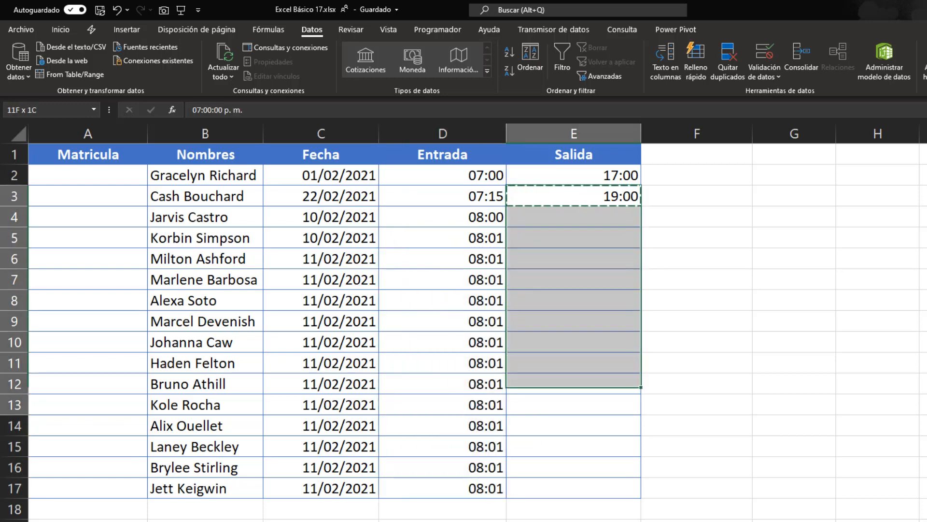
{"action": "key", "text": "shift+Up"}
{"action": "key", "text": "ctrl+v"}
- Start a data validation rule on the Matricula cells A2:A17 that allows entries by text length (Longitud del texto)
{"action": "key", "text": "Up"}
{"action": "key", "text": "Up"}
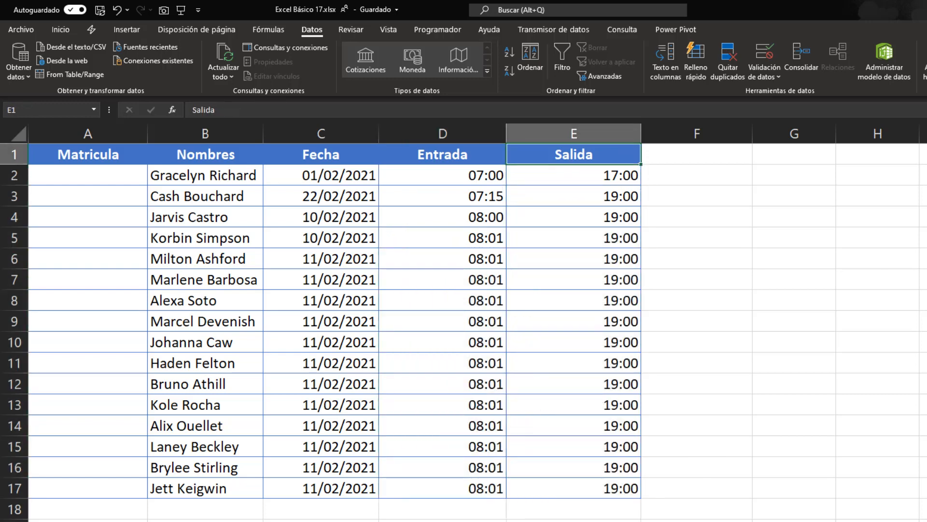
{"action": "key", "text": "Left"}
{"action": "key", "text": "Down"}
{"action": "key", "text": "Left"}
{"action": "key", "text": "Left"}
{"action": "key", "text": "Left"}
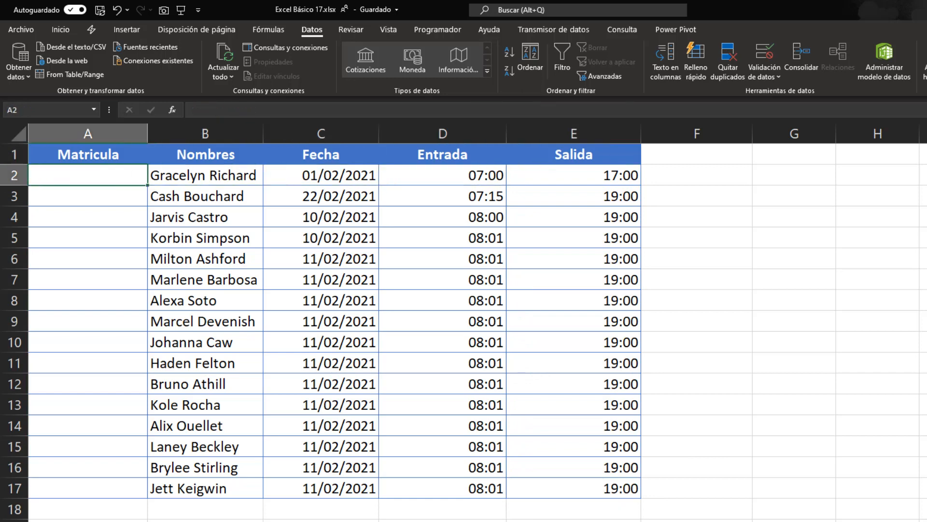
{"action": "key", "text": "shift+Down"}
{"action": "key", "text": "shift+Down"}
{"action": "key", "text": "shift+Down"}
{"action": "key", "text": "shift+Down"}
{"action": "key", "text": "shift+Down"}
{"action": "key", "text": "shift+Down"}
{"action": "key", "text": "shift+Down"}
{"action": "key", "text": "shift+Down"}
{"action": "key", "text": "shift+Down"}
{"action": "key", "text": "shift+Down"}
{"action": "key", "text": "shift+Down"}
{"action": "key", "text": "shift+Down"}
{"action": "key", "text": "shift+Down"}
{"action": "key", "text": "shift+Down"}
{"action": "key", "text": "shift+Down"}
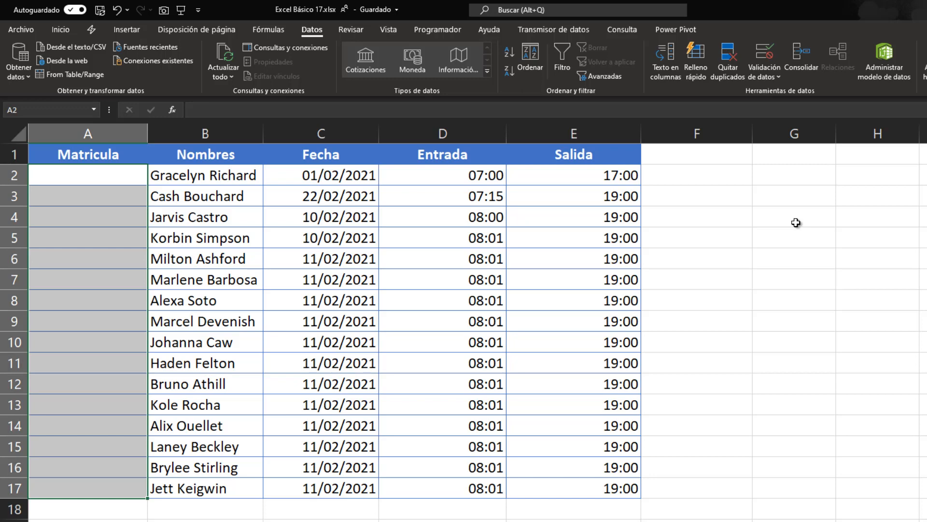
{"action": "left_click", "coordinate": [767, 53]}
{"action": "left_click", "coordinate": [625, 266]}
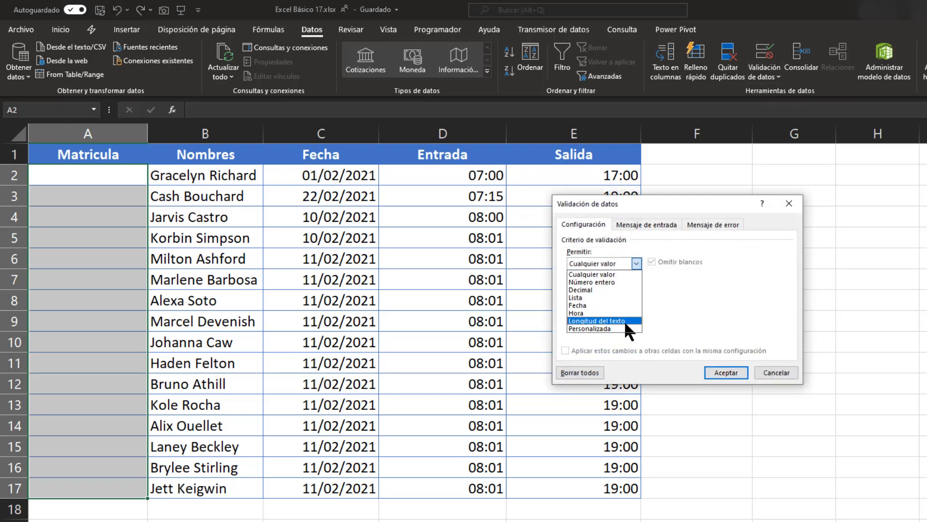
{"action": "left_click", "coordinate": [625, 320]}
- Require the text length to be equal to (igual a) 5 and apply the rule to the Matricula cells
{"action": "left_click", "coordinate": [636, 289]}
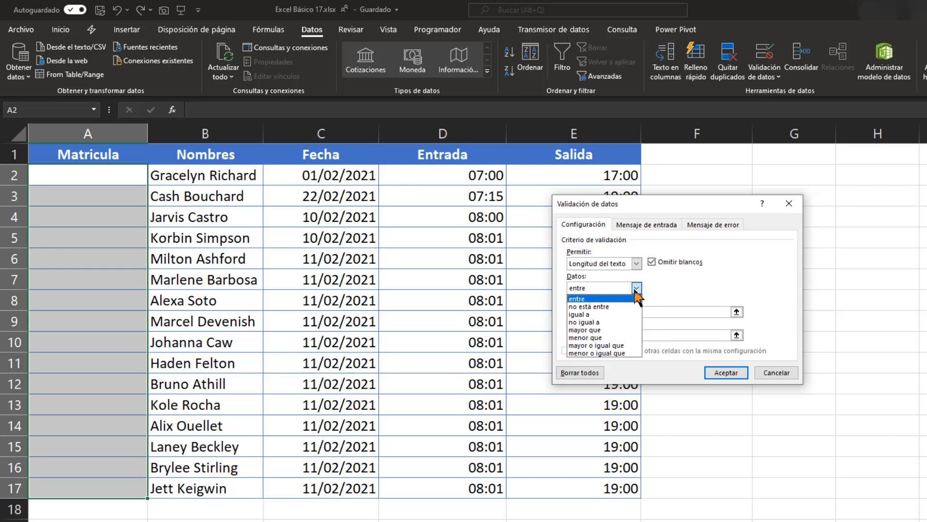
{"action": "left_click", "coordinate": [635, 288]}
{"action": "left_click", "coordinate": [635, 288]}
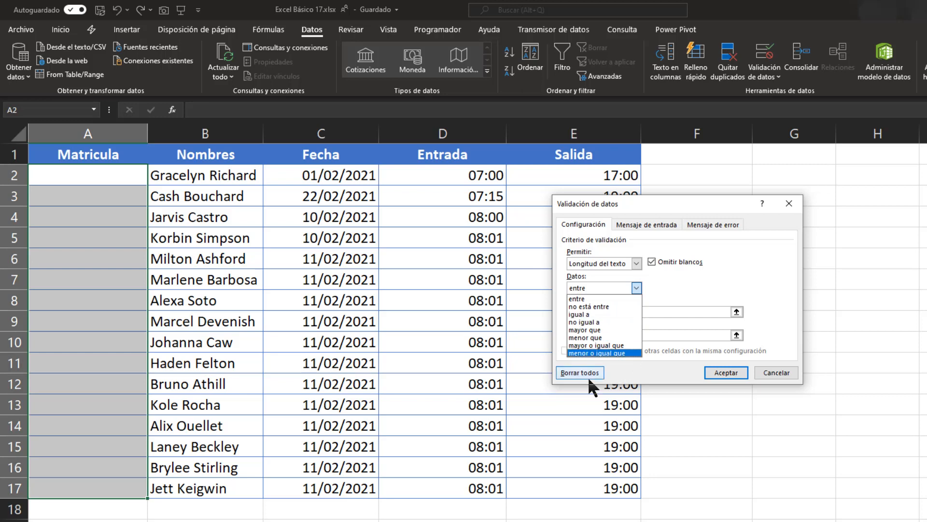
{"action": "key", "text": "Escape"}
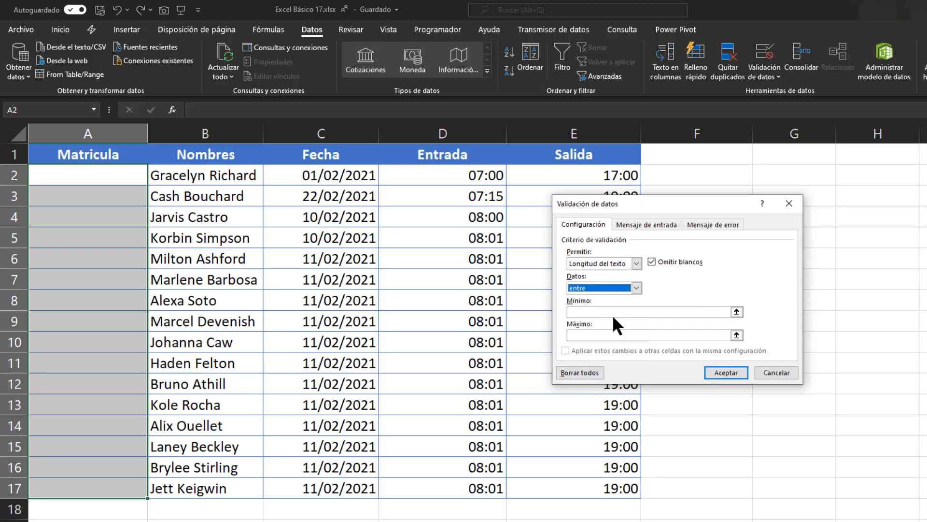
{"action": "left_click", "coordinate": [636, 288]}
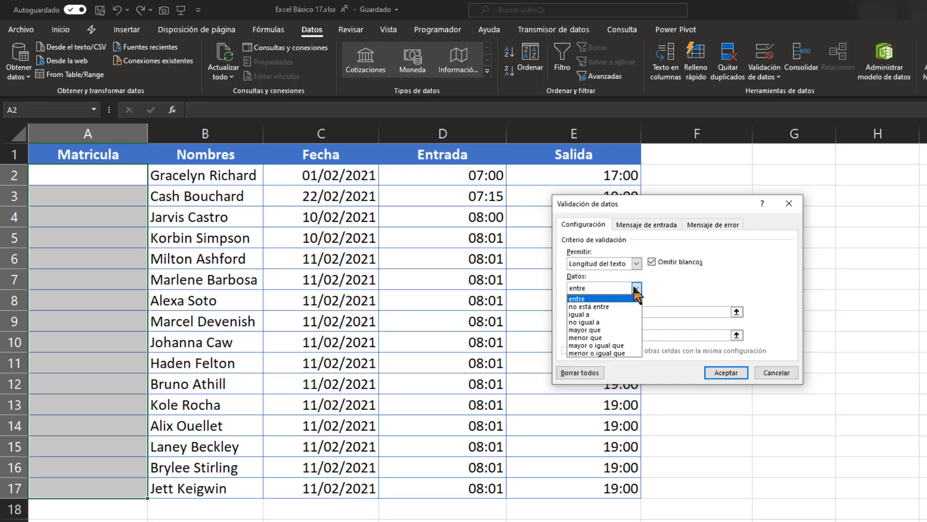
{"action": "left_click", "coordinate": [598, 314]}
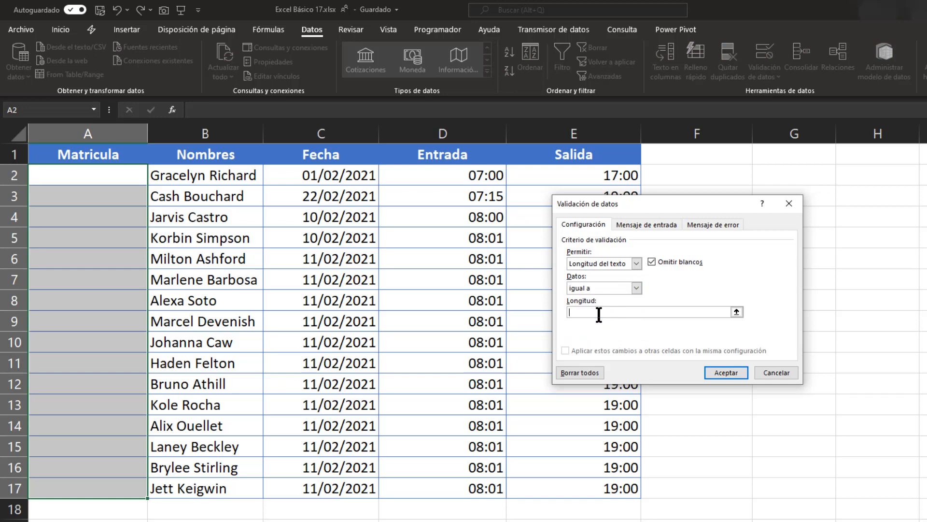
{"action": "type", "text": "5"}
{"action": "left_click", "coordinate": [715, 372]}
- Enter a five-digit matricula number in cell A2
{"action": "left_click", "coordinate": [107, 181]}
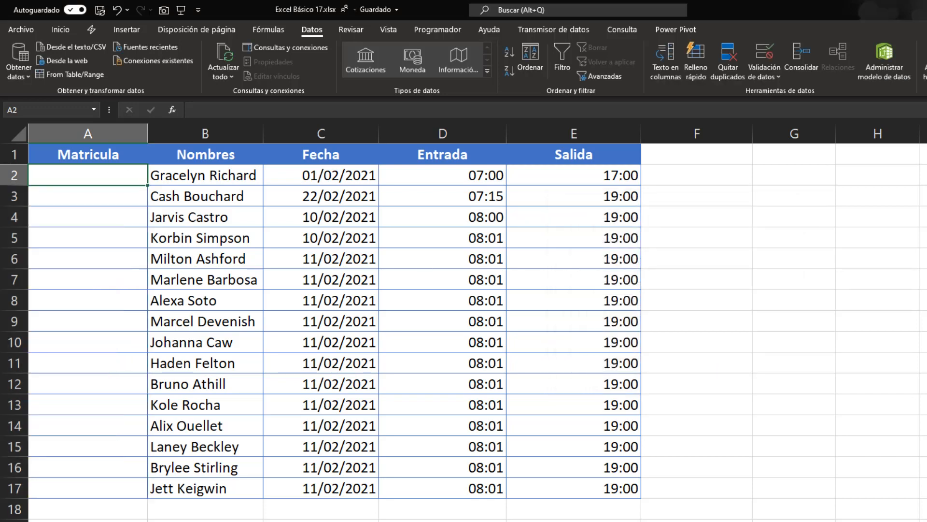
{"action": "type", "text": "23568"}
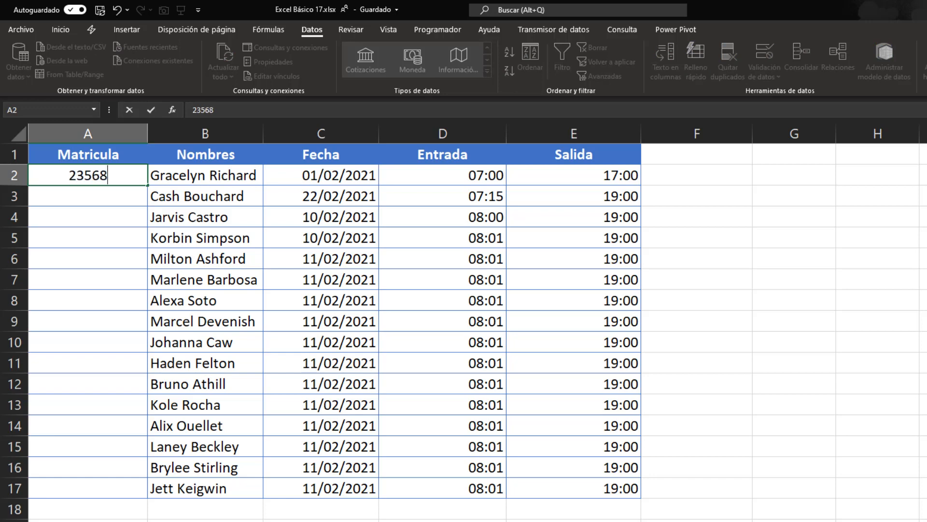
{"action": "key", "text": "Return"}
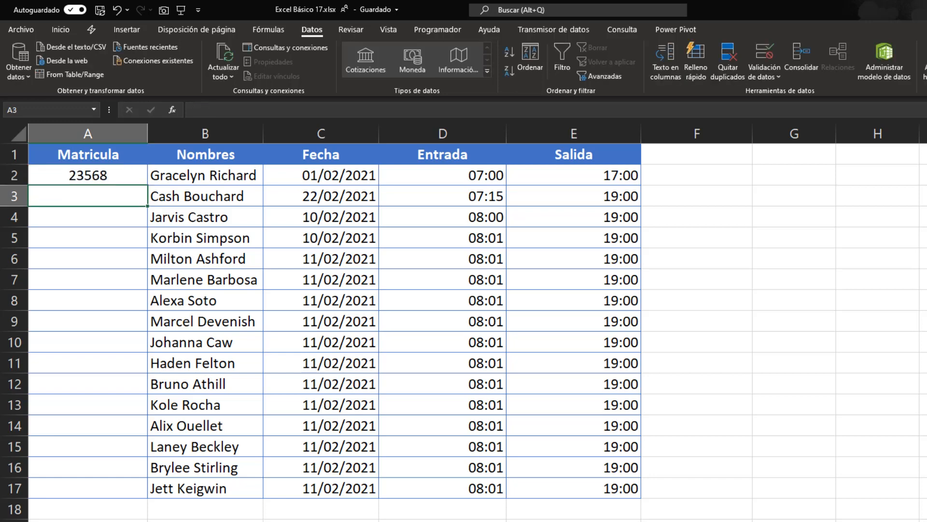
- Test the length rule in cell A3 with a six-digit matricula number, and shorten it to five digits
{"action": "type", "text": "235"}
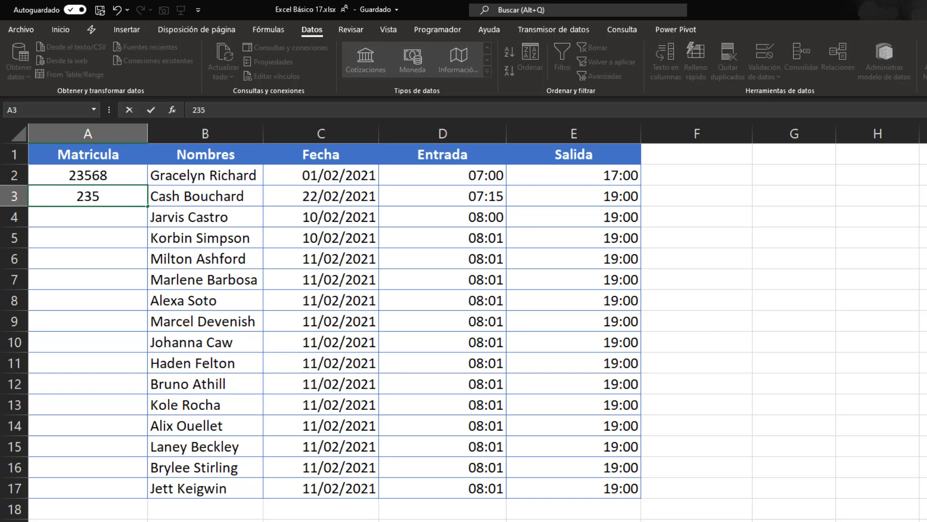
{"action": "type", "text": "74"}
{"action": "type", "text": "1"}
{"action": "key", "text": "Return"}
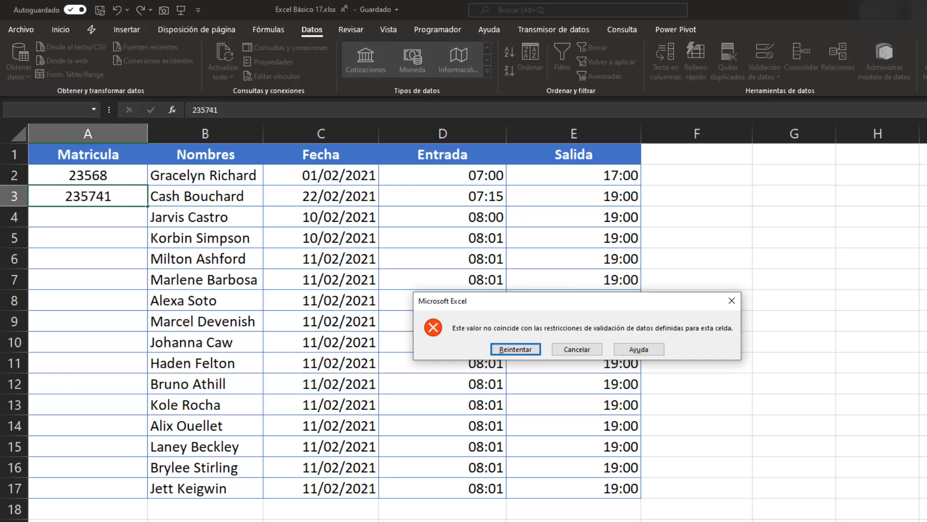
{"action": "key", "text": "Return"}
{"action": "key", "text": "End"}
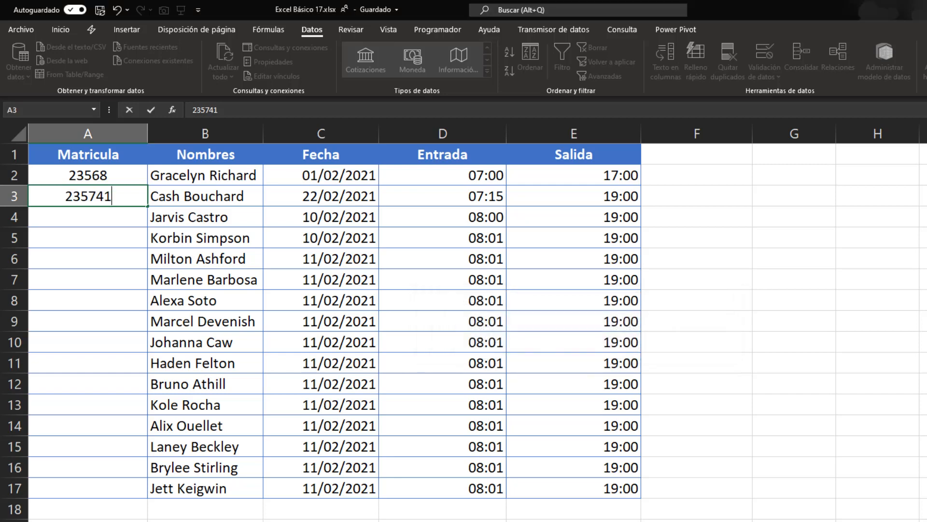
{"action": "key", "text": "BackSpace"}
{"action": "key", "text": "Return"}
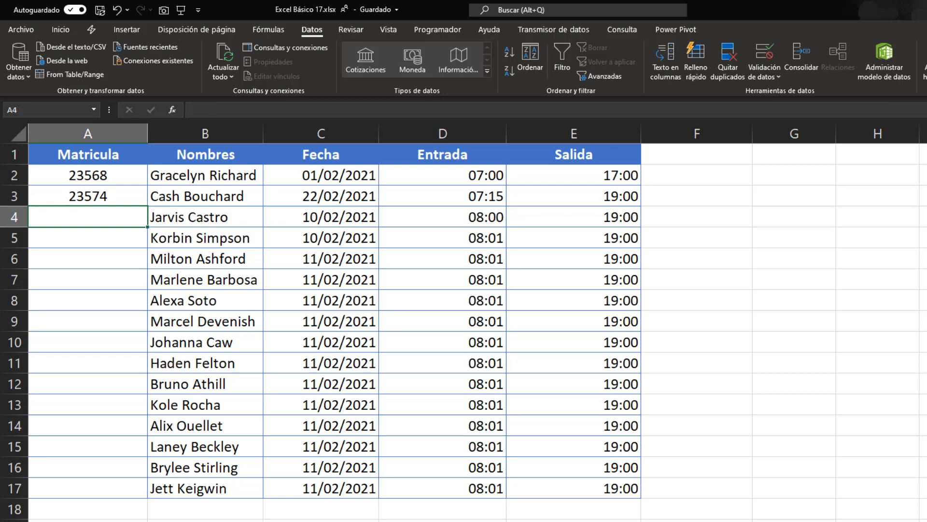
- Try to enter a four-digit matricula number in cell A4 to test the length rule, and cancel the entry
{"action": "type", "text": "6542"}
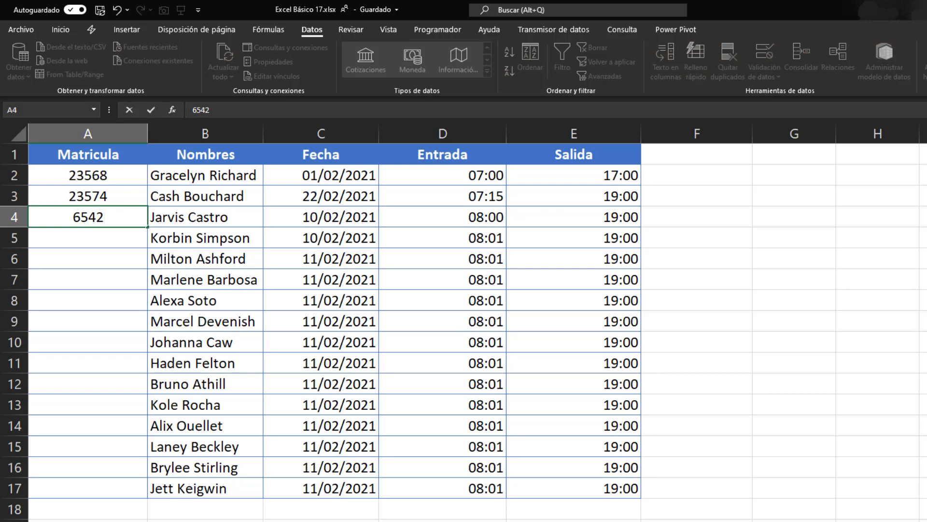
{"action": "key", "text": "Return"}
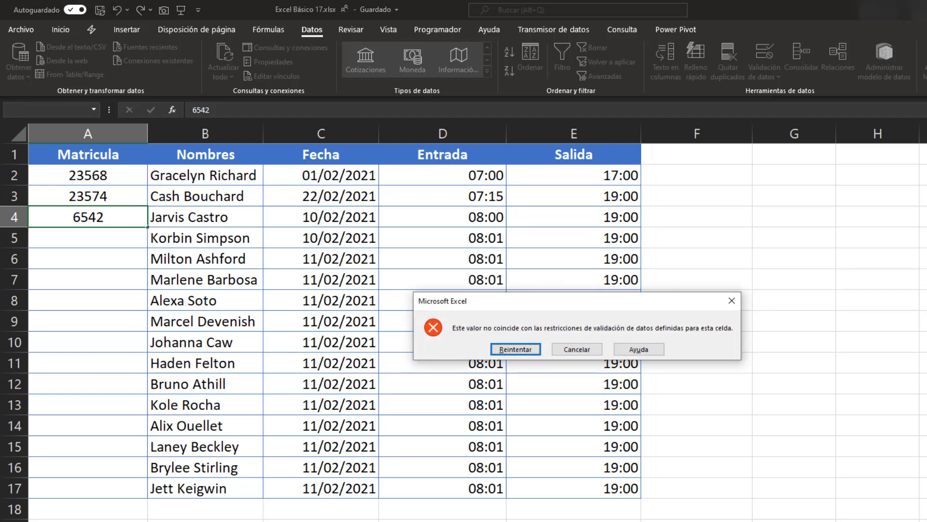
{"action": "key", "text": "Escape"}
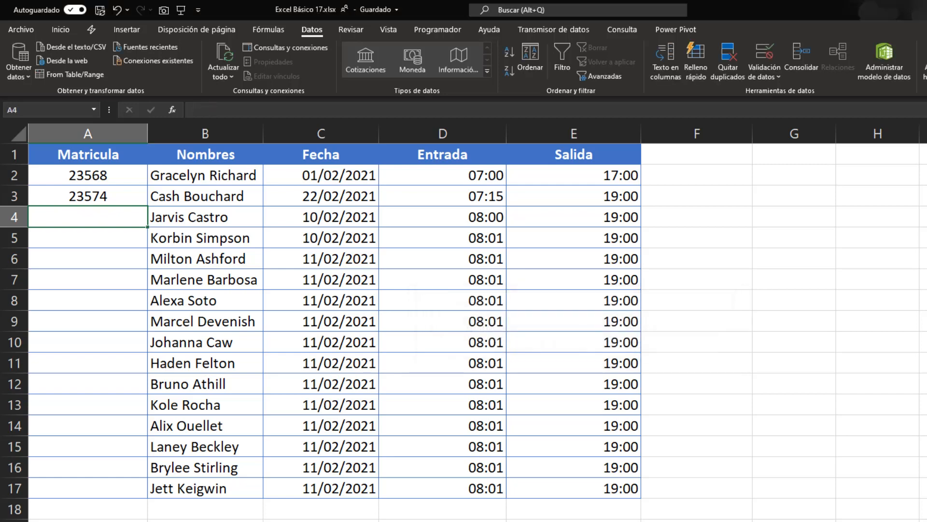
- Enter five-digit matricula numbers in cells A4 and A5, trying a six-digit number in A5 first
{"action": "type", "text": "56874"}
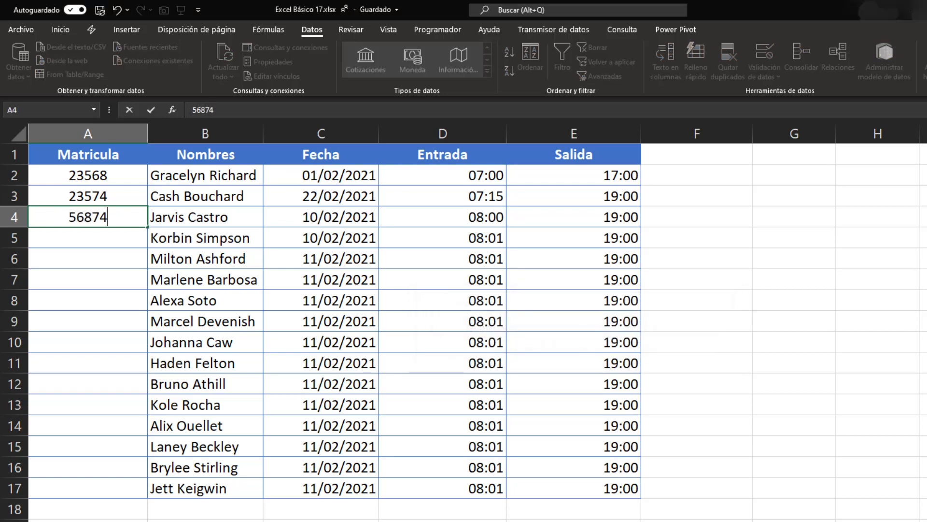
{"action": "key", "text": "Return"}
{"action": "type", "text": "654454"}
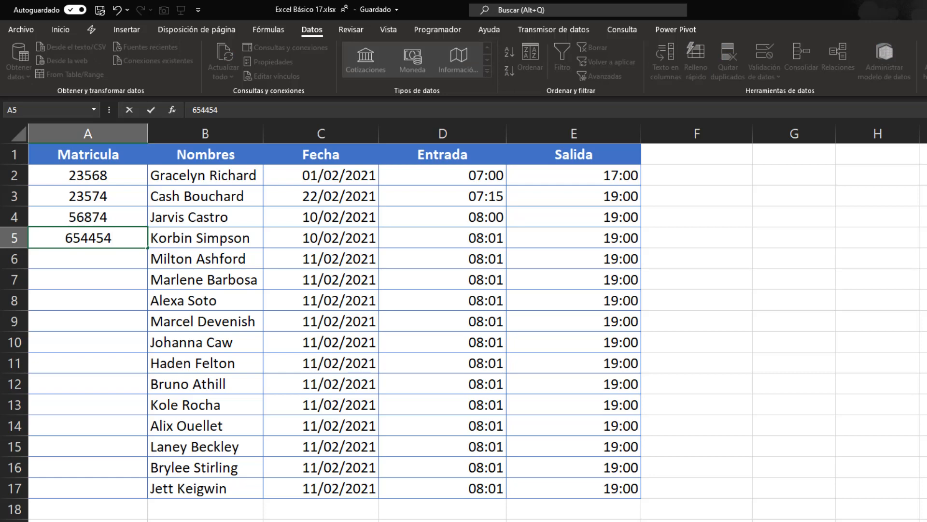
{"action": "key", "text": "Return"}
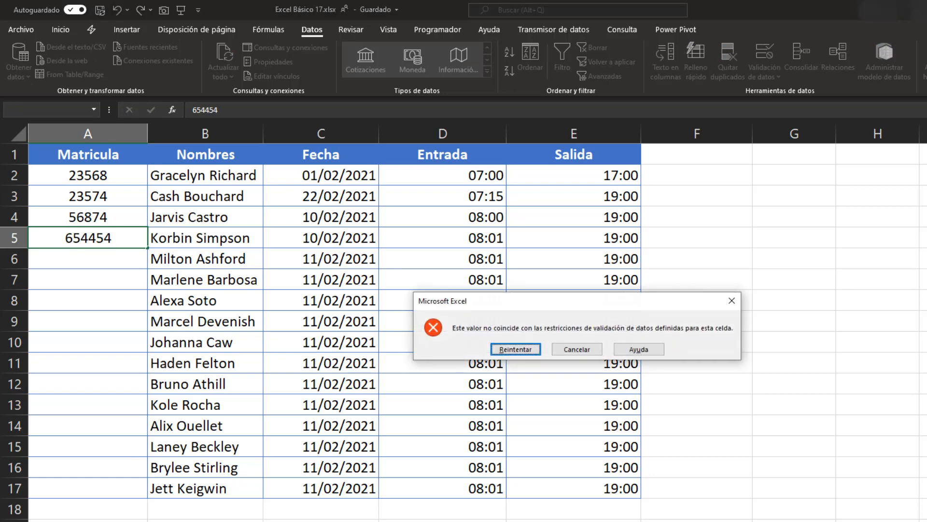
{"action": "key", "text": "Return"}
{"action": "type", "text": "65445"}
{"action": "key", "text": "Return"}
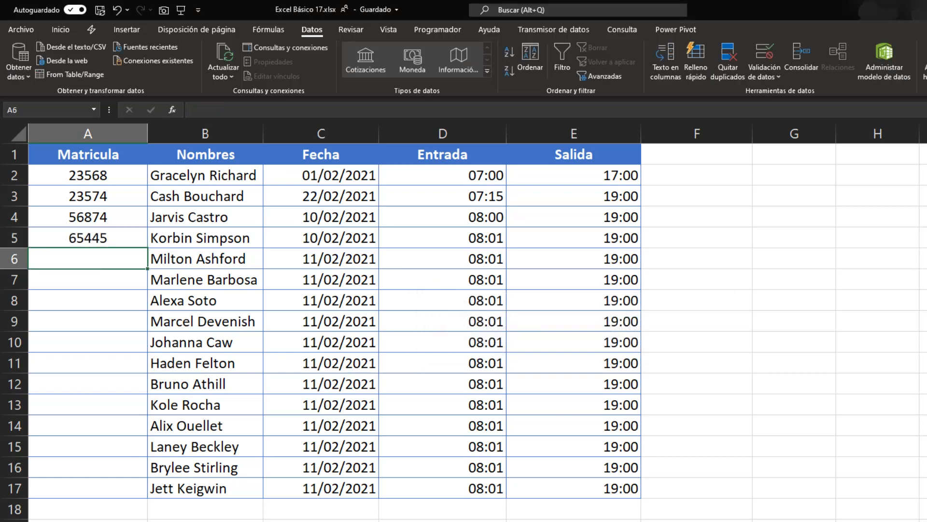
- Enter five-digit matricula numbers in cells A6, A7 and A8
{"action": "type", "text": "32165"}
{"action": "key", "text": "Return"}
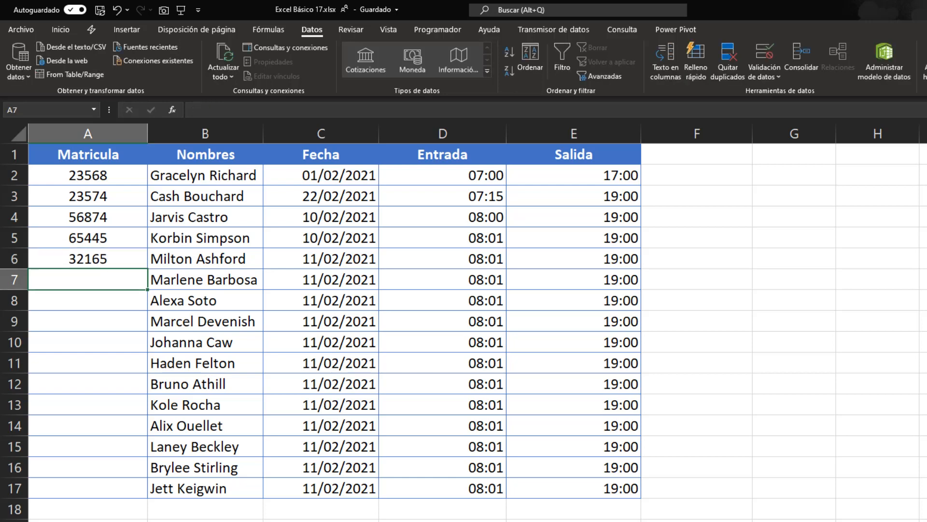
{"action": "type", "text": "85465"}
{"action": "key", "text": "Return"}
{"action": "type", "text": "54654"}
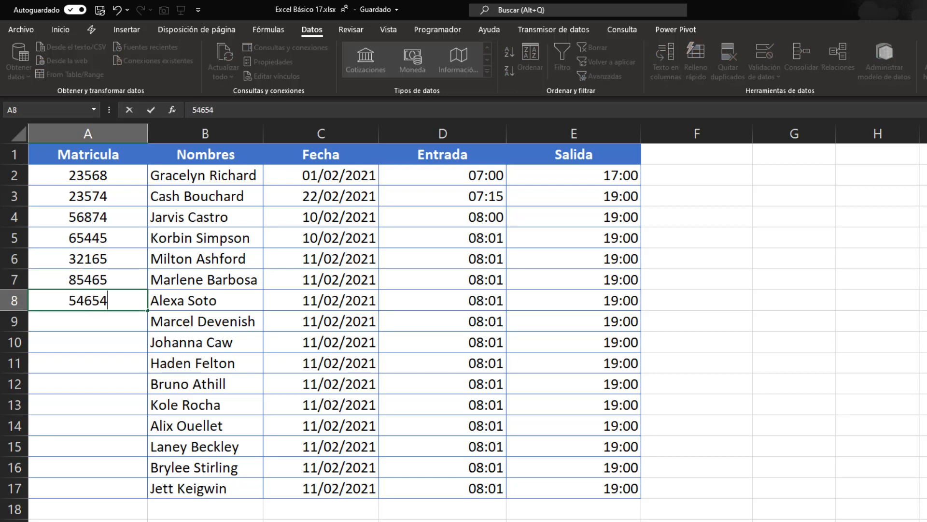
{"action": "key", "text": "Return"}
- Try a six-digit matricula number in cell A9 and replace it with a five-digit one
{"action": "type", "text": "654654"}
{"action": "key", "text": "Return"}
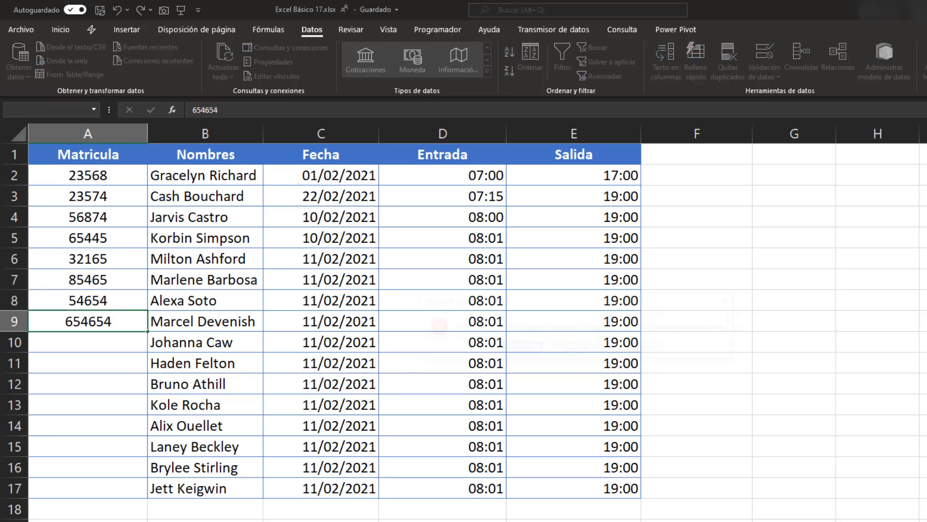
{"action": "key", "text": "Return"}
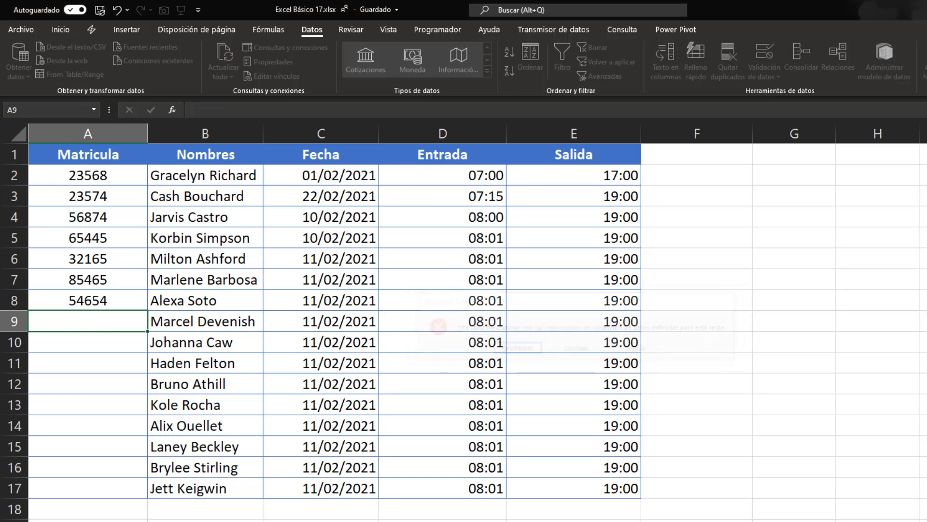
{"action": "type", "text": "654658"}
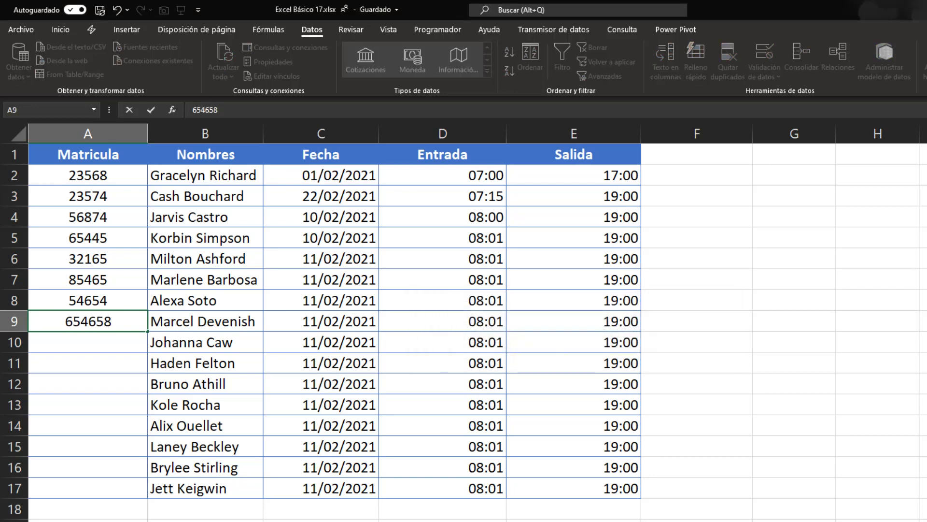
{"action": "key", "text": "BackSpace"}
{"action": "key", "text": "Return"}
- Try a six-digit matricula number in cell A10, replace it with a five-digit one, and return to cell A2
{"action": "type", "text": "616541"}
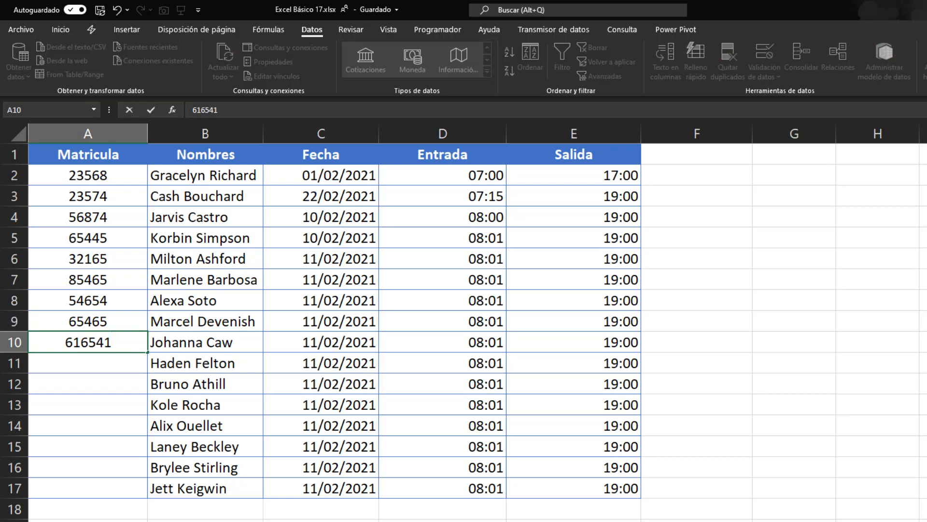
{"action": "key", "text": "Return"}
{"action": "key", "text": "Return"}
{"action": "type", "text": "61654"}
{"action": "key", "text": "Return"}
{"action": "key", "text": "Up"}
{"action": "key", "text": "ctrl+Home"}
{"action": "key", "text": "Down"}
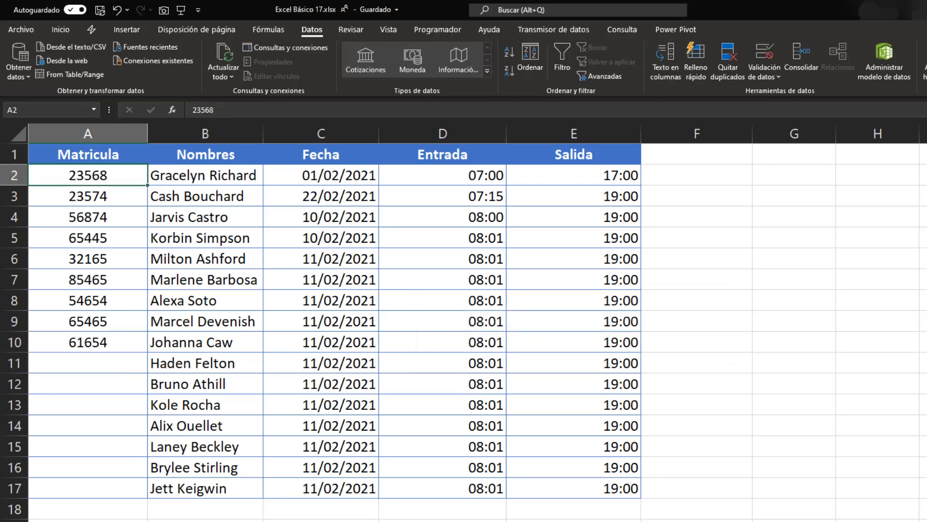
- Review the entries and remaining blank cells down the Matricula column, and return to cell A1
{"action": "key", "text": "shift+Down"}
{"action": "key", "text": "shift+Down"}
{"action": "key", "text": "shift+Down"}
{"action": "key", "text": "shift+Down"}
{"action": "key", "text": "shift+Down"}
{"action": "key", "text": "shift+Down"}
{"action": "key", "text": "shift+Down"}
{"action": "key", "text": "shift+Down"}
{"action": "key", "text": "shift+Down"}
{"action": "key", "text": "shift+Down"}
{"action": "key", "text": "Down"}
{"action": "key", "text": "Down"}
{"action": "key", "text": "Down"}
{"action": "key", "text": "Down"}
{"action": "key", "text": "Down"}
{"action": "key", "text": "Down"}
{"action": "key", "text": "Down"}
{"action": "key", "text": "Down"}
{"action": "key", "text": "Down"}
{"action": "key", "text": "Down"}
{"action": "key", "text": "Down"}
{"action": "key", "text": "Down"}
{"action": "key", "text": "Down"}
{"action": "key", "text": "Down"}
{"action": "key", "text": "Down"}
{"action": "key", "text": "Down"}
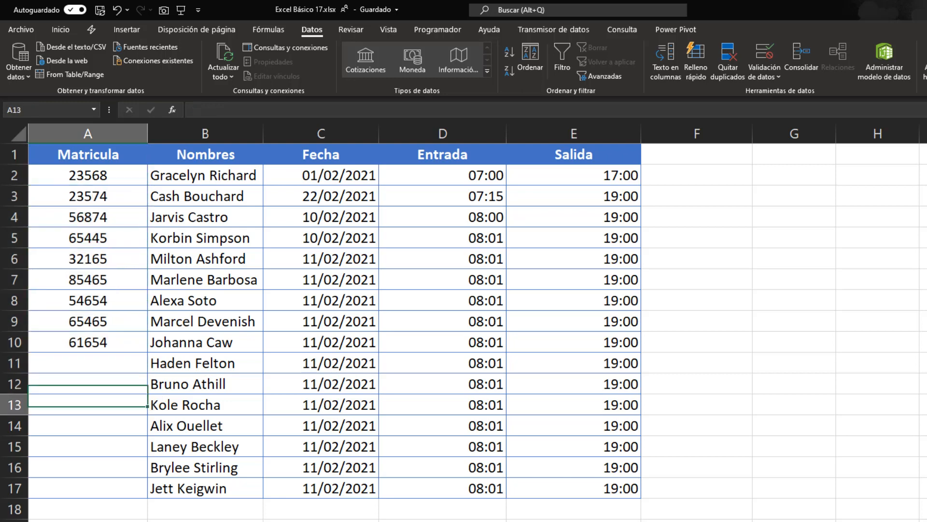
{"action": "key", "text": "ctrl+Home"}
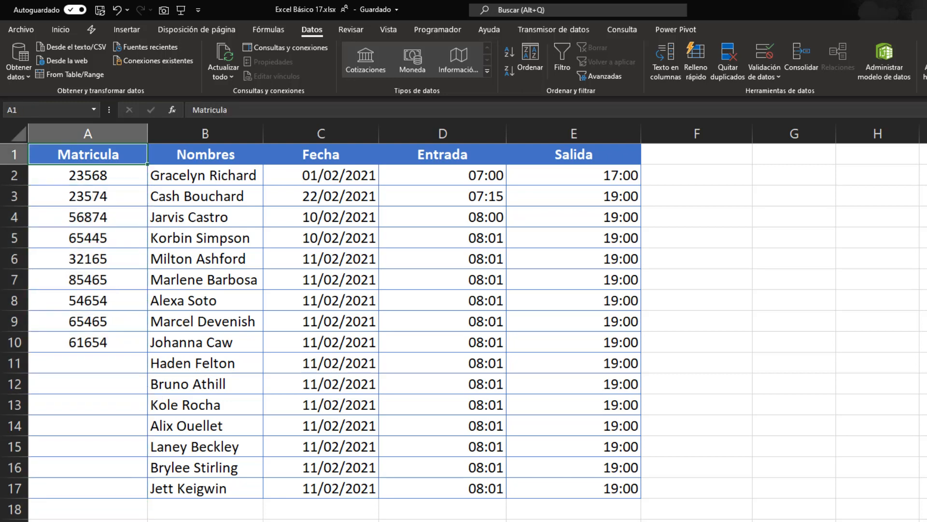